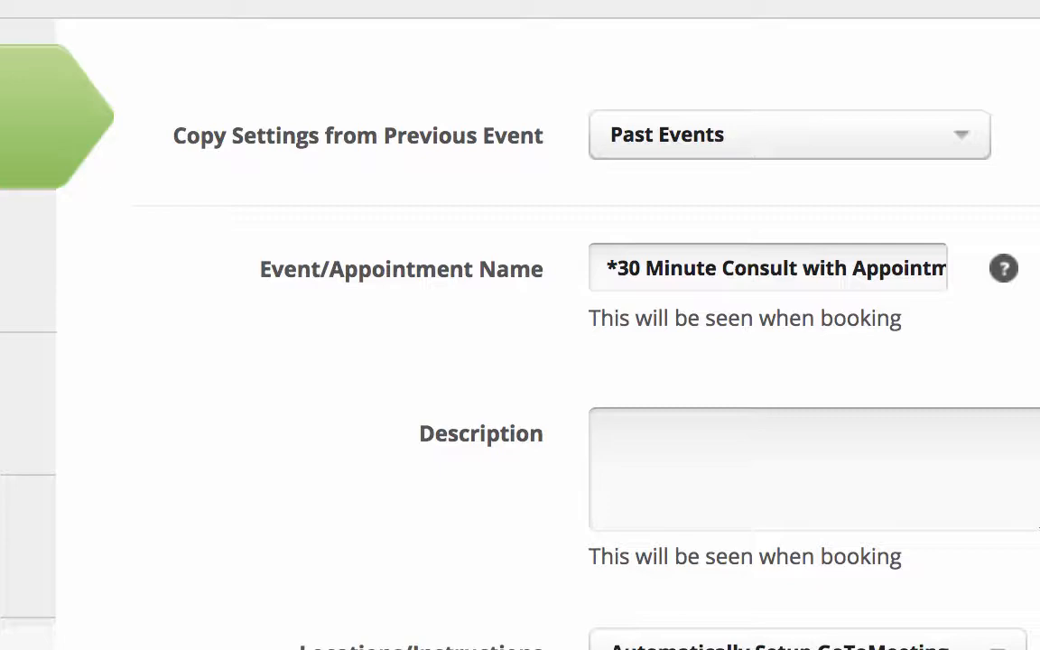
# Step: Go to the 30-minute consult event's required information settings and start a new TIMER event under Trigger Automation
pyautogui.click(101, 423)
pyautogui.scroll(-3, 520, 325)
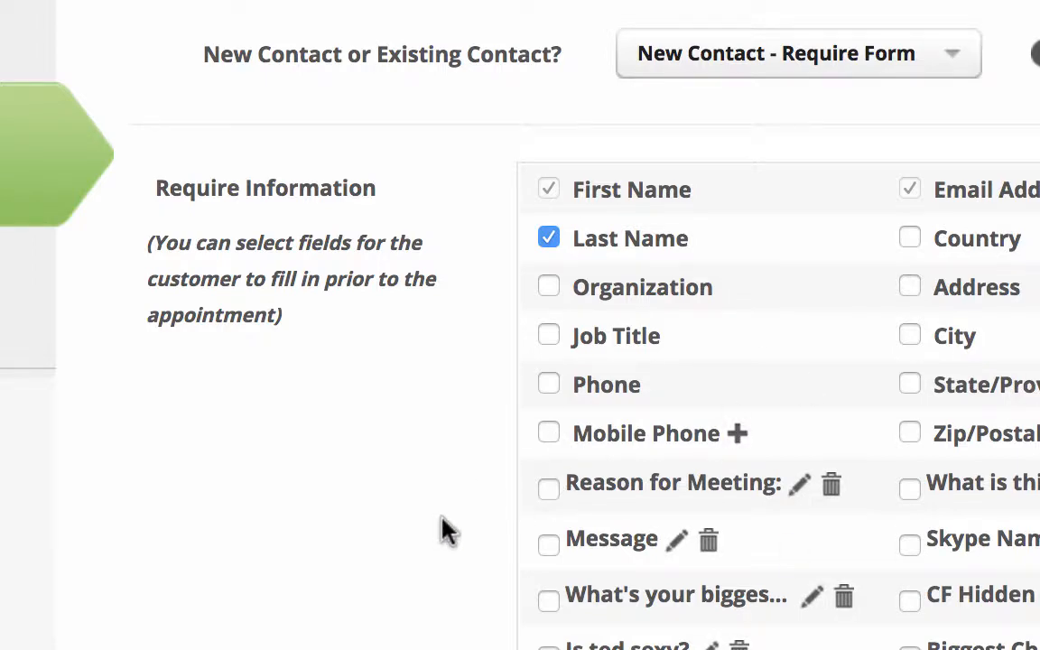
pyautogui.scroll(-10, 442, 522)
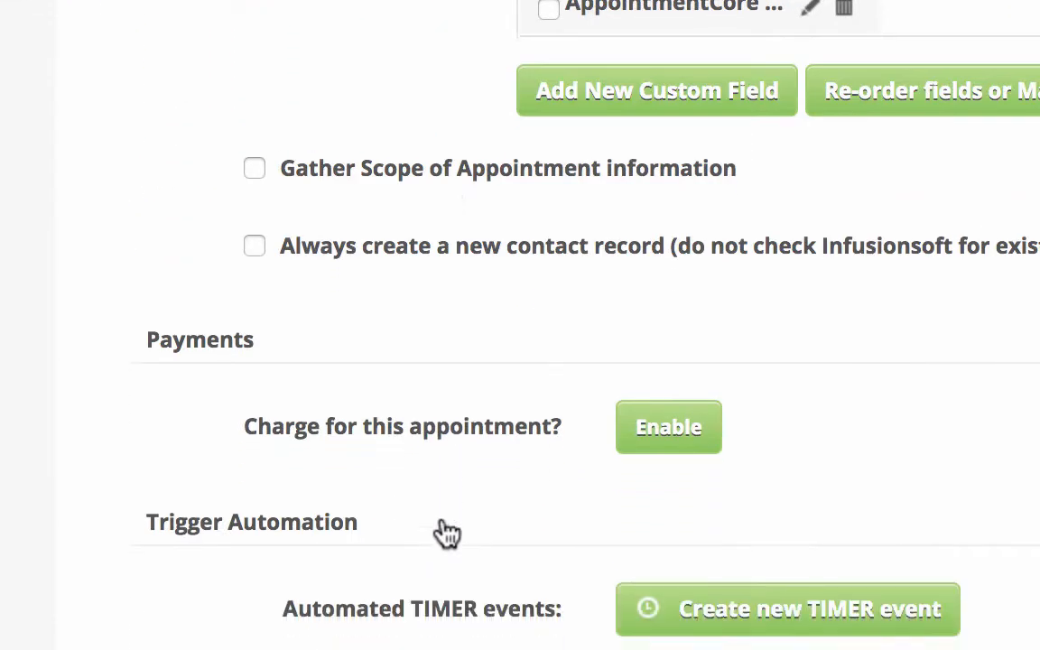
pyautogui.click(738, 435)
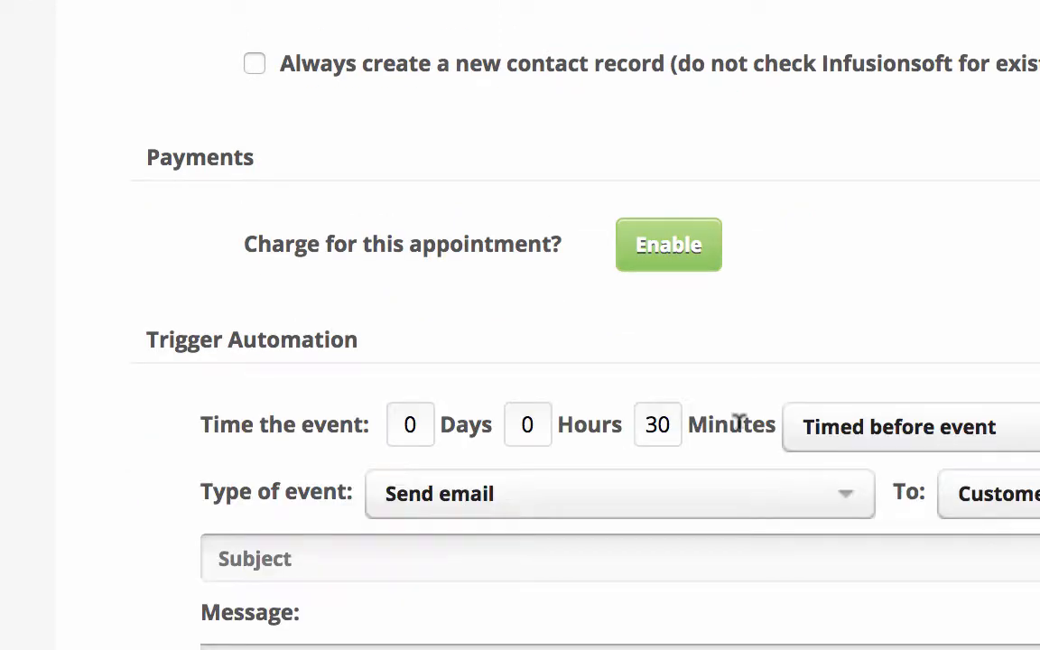
# Step: Set the timer event's type to Map AC triggers to IS custom fields and add a field mapping row
pyautogui.click(666, 487)
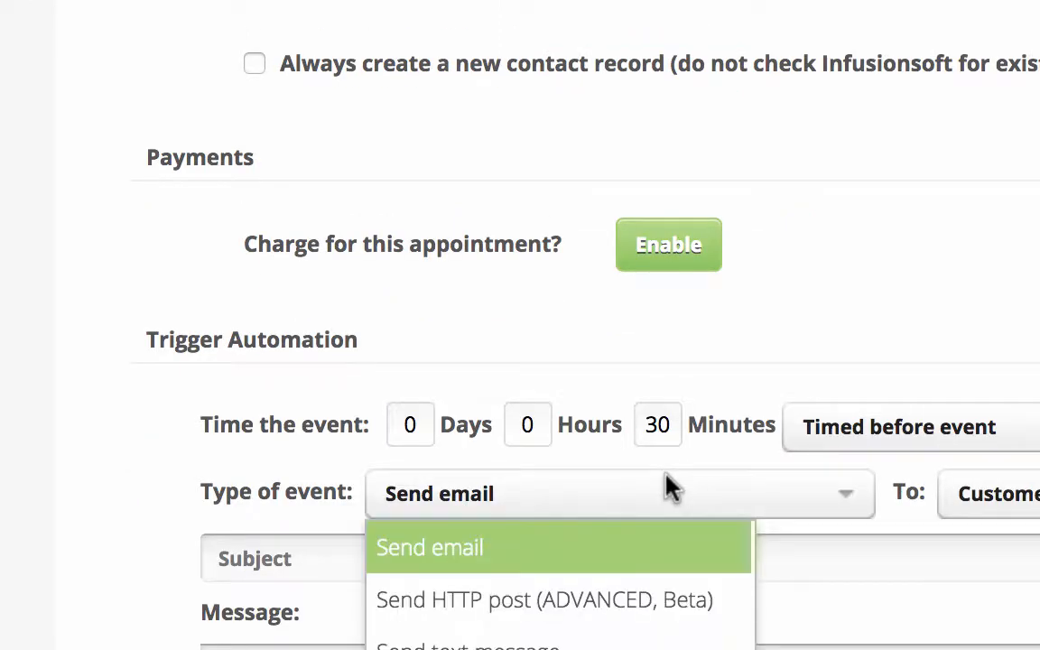
pyautogui.click(578, 649)
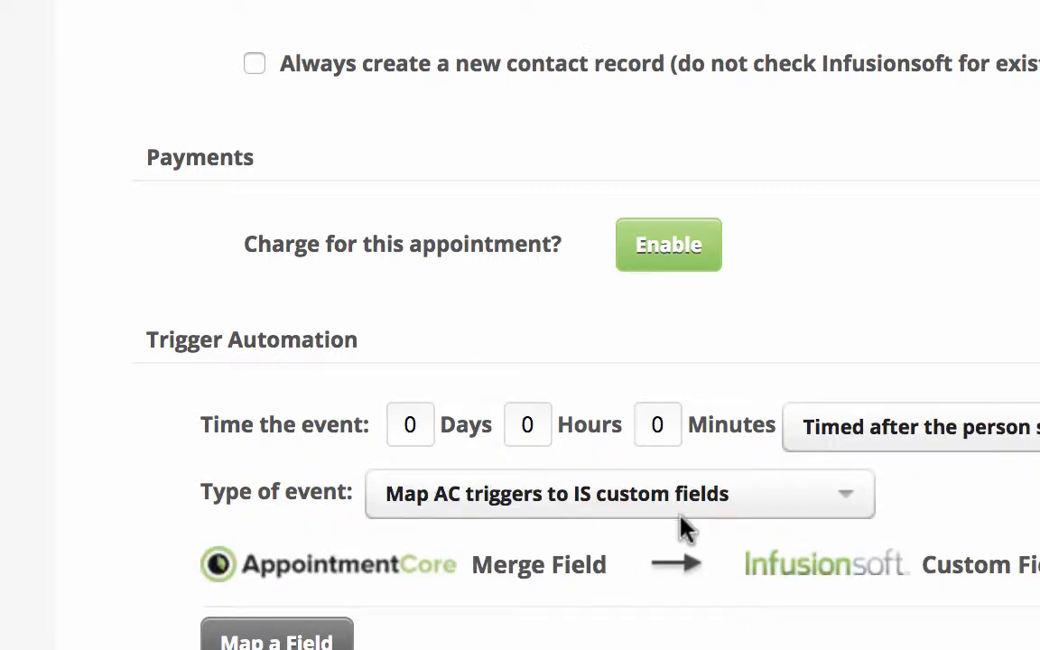
pyautogui.click(322, 638)
pyautogui.click(323, 638)
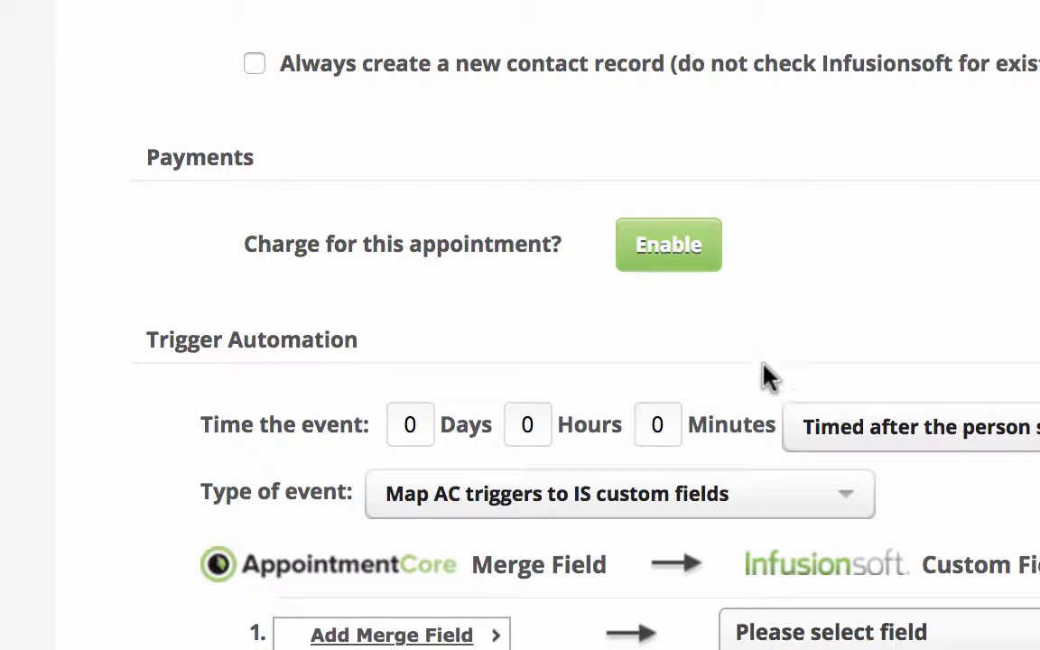
# Step: Change the timer event's type to Infusionsoft API call and its timing to Timed after event
pyautogui.click(702, 509)
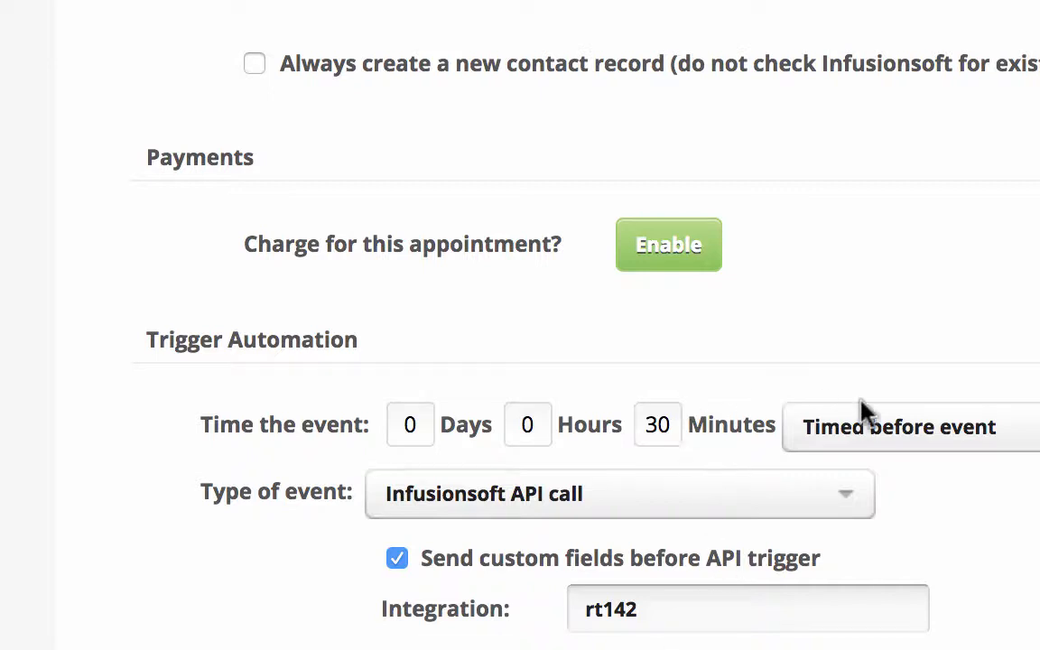
pyautogui.click(874, 428)
pyautogui.click(874, 534)
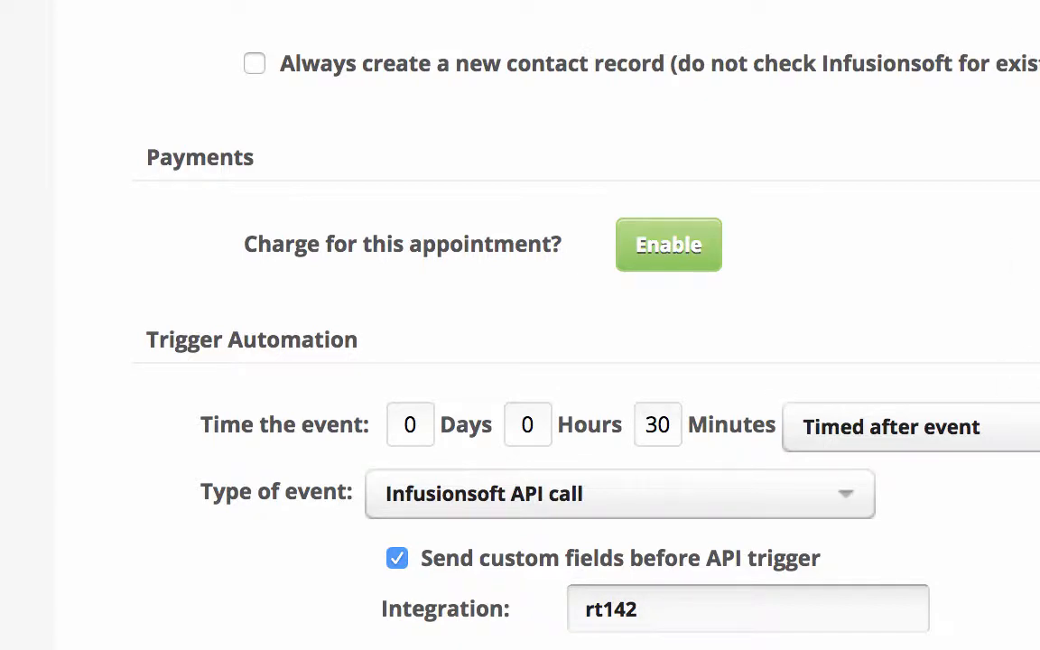
# Step: Look through the tag categories for contacts who create an appointment and expand the options for creating a new tag
pyautogui.scroll(-2, 577, 325)
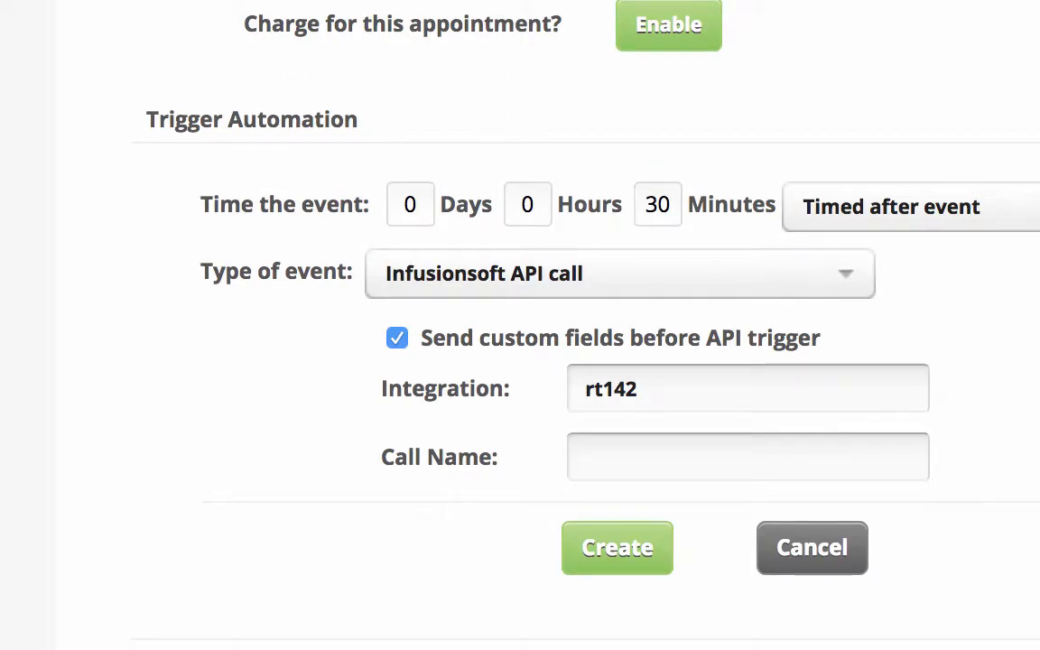
pyautogui.scroll(-2, 577, 325)
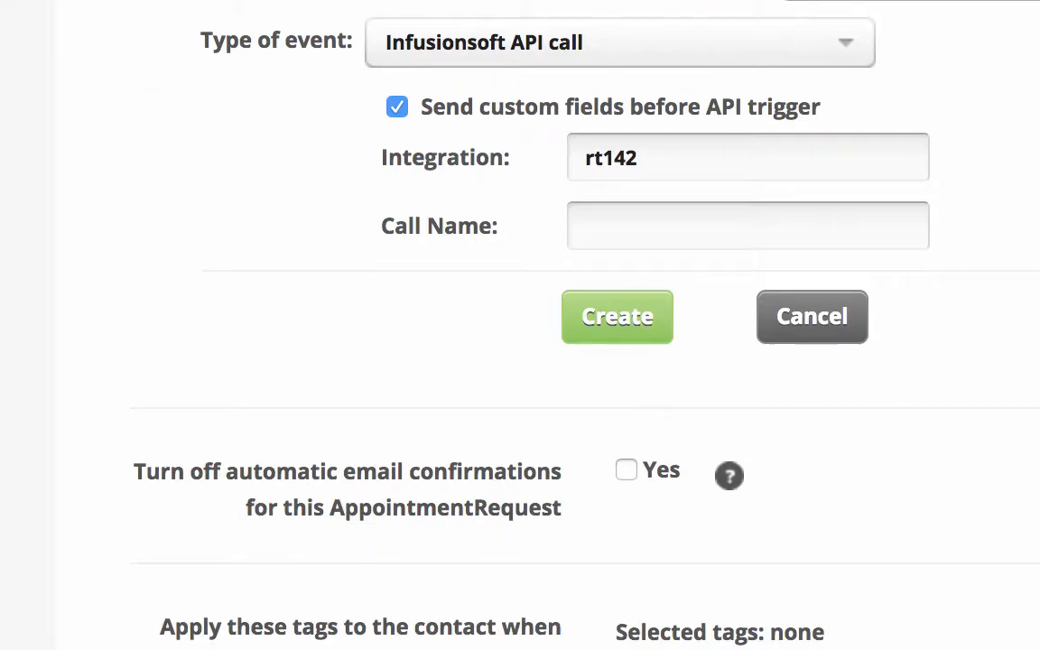
pyautogui.scroll(-2, 577, 325)
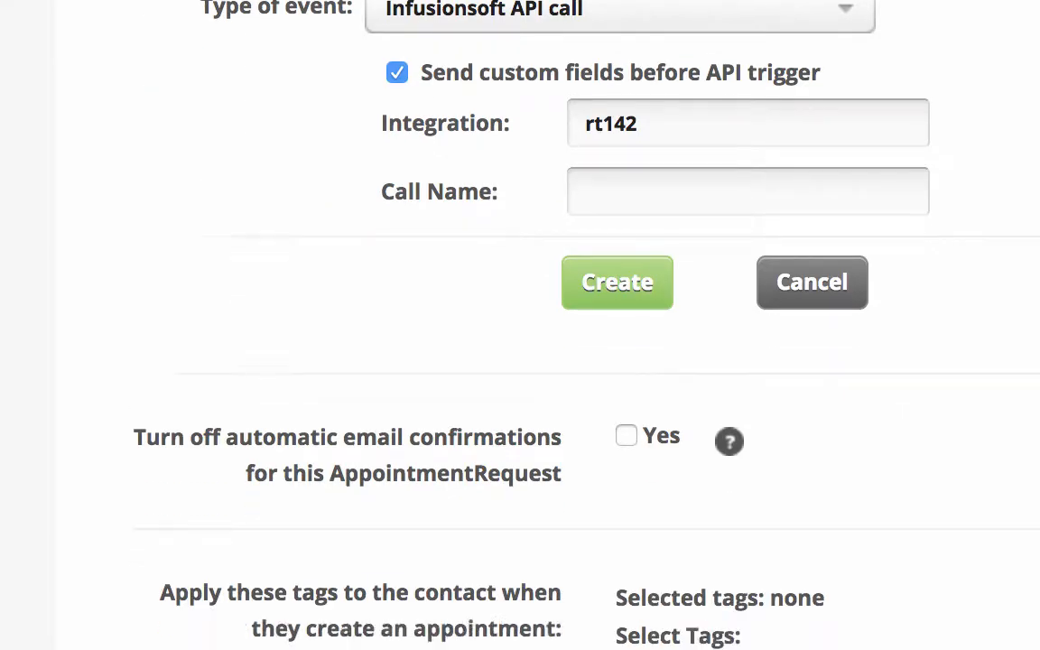
pyautogui.click(943, 546)
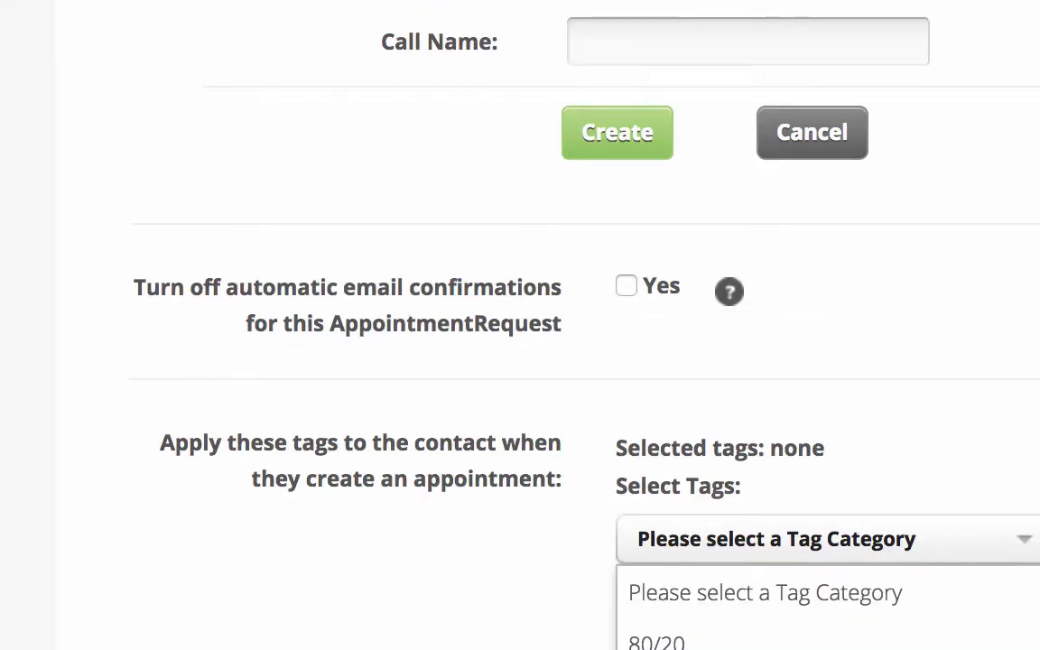
pyautogui.click(1036, 381)
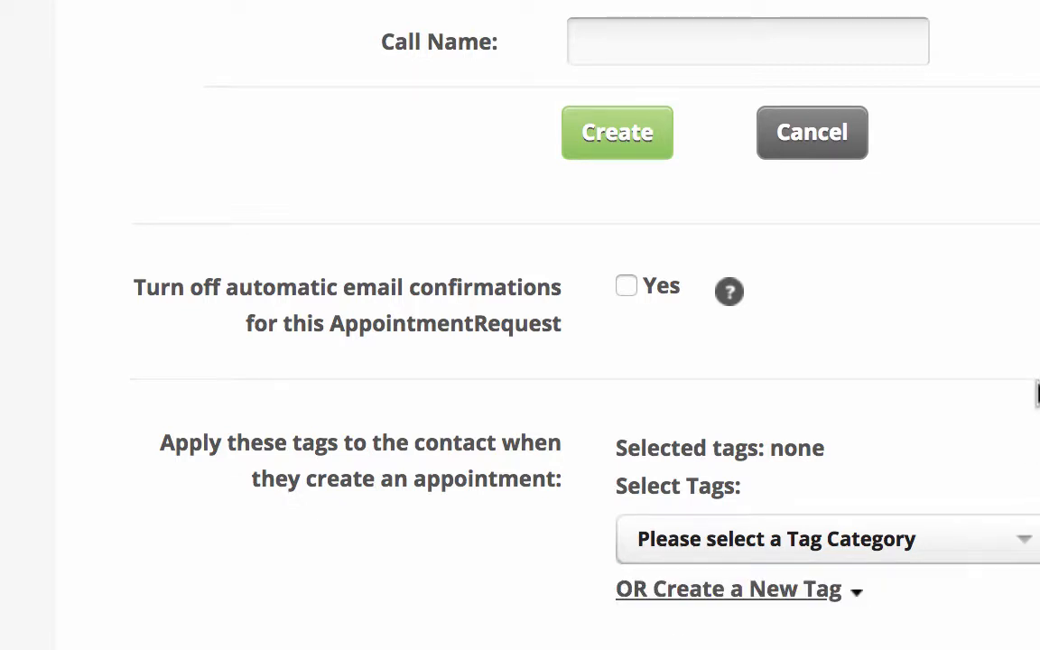
pyautogui.click(794, 591)
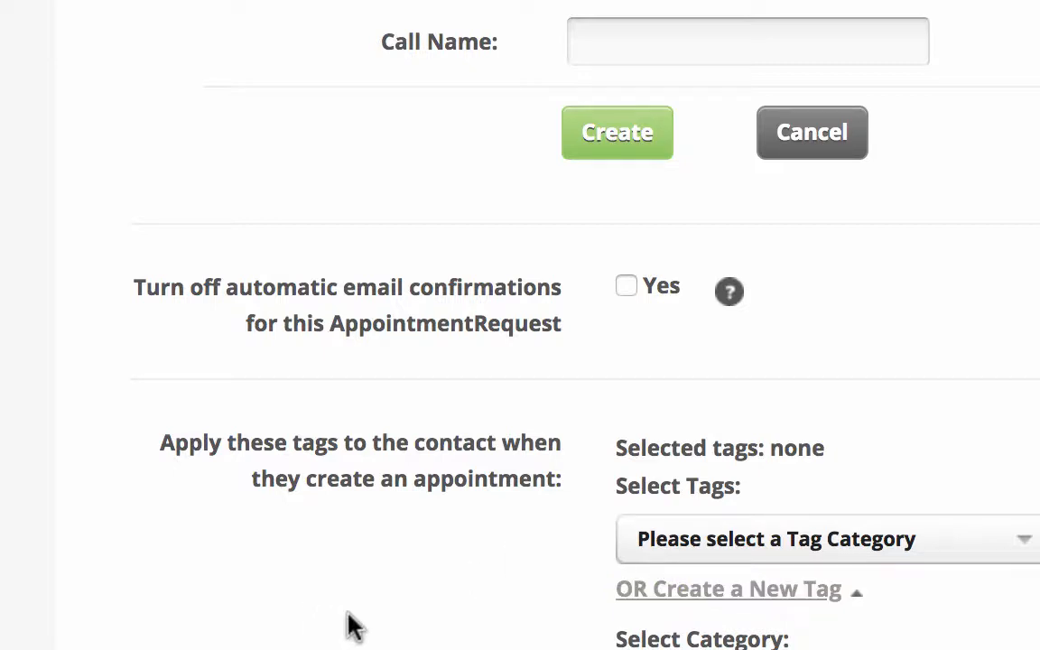
pyautogui.scroll(-2, 352, 625)
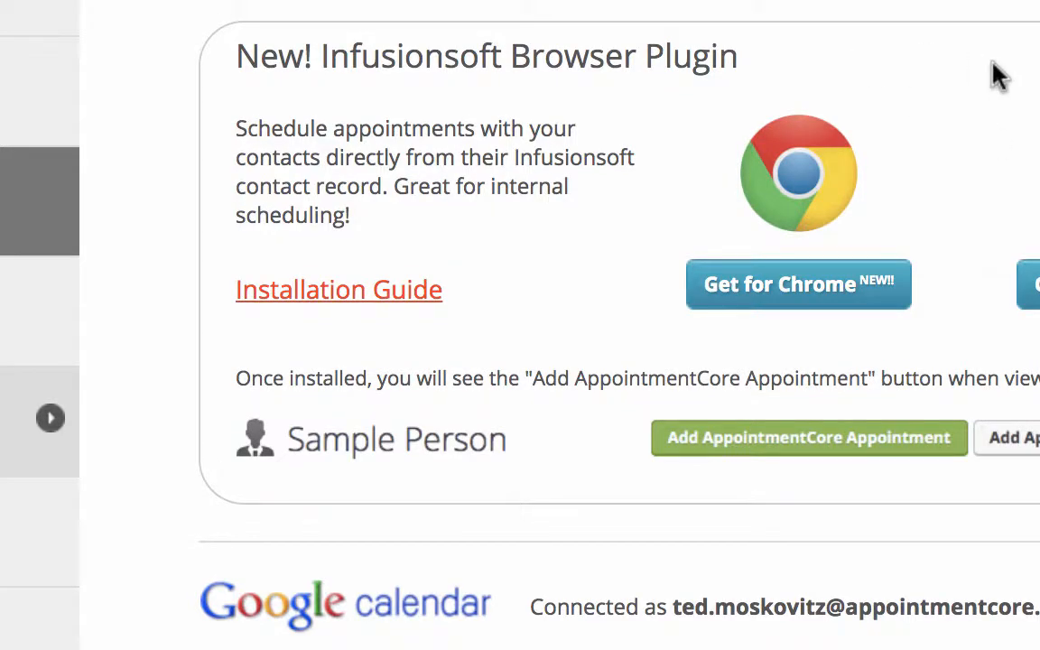
# Step: Examine the calendar integrations and which connected calendars are shown in the dashboard and used for availability
pyautogui.scroll(-3, 977, 575)
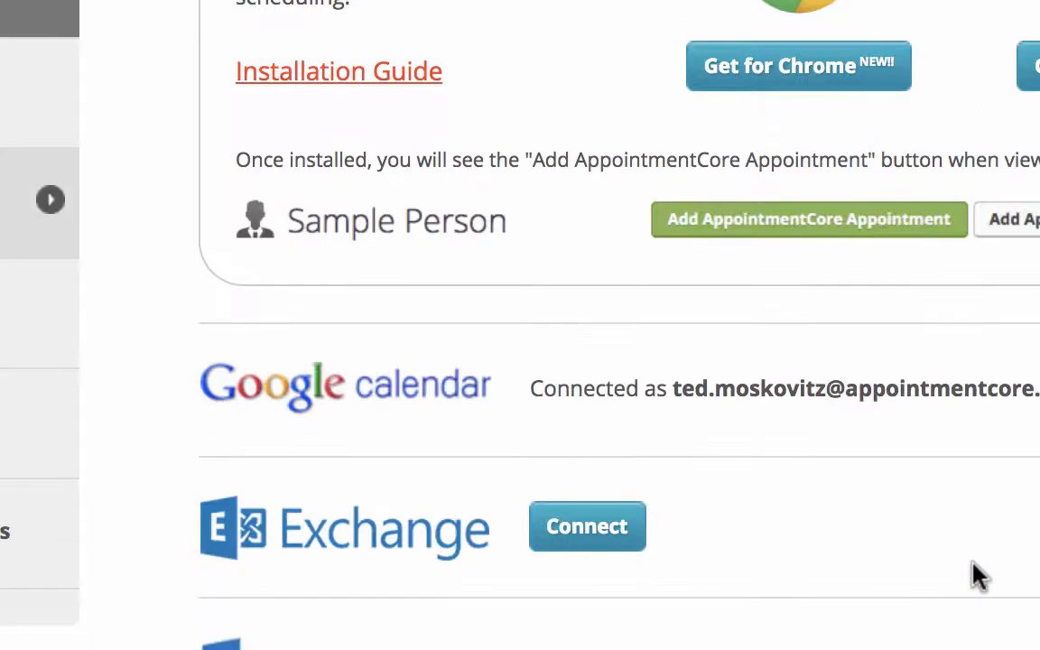
pyautogui.scroll(-3, 776, 643)
pyautogui.scroll(6, 776, 643)
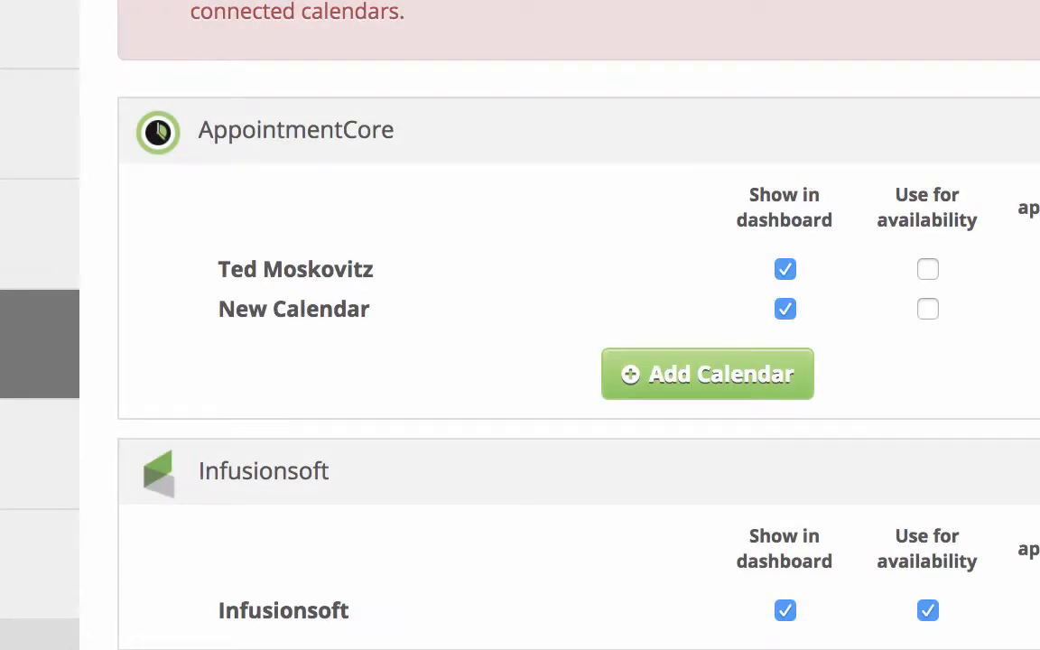
pyautogui.scroll(-3, 925, 195)
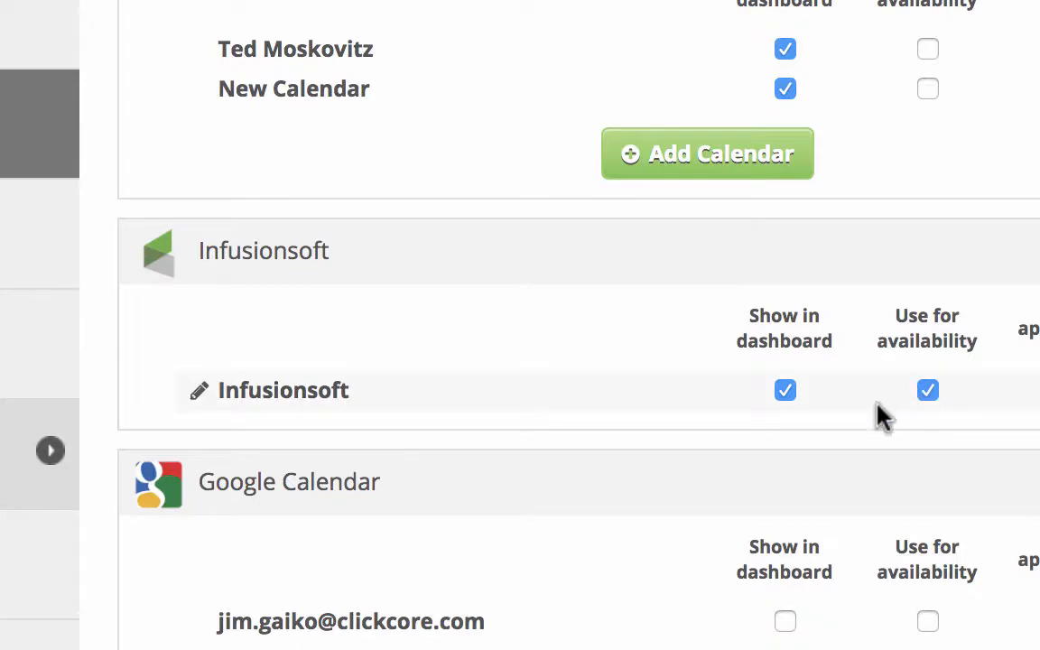
pyautogui.scroll(-6, 957, 436)
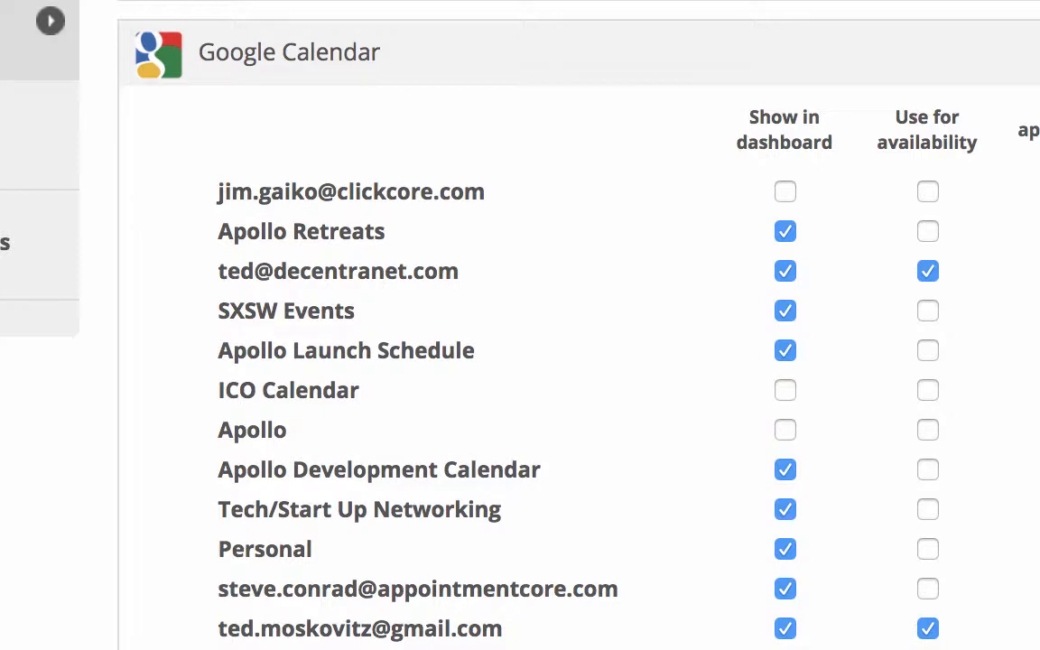
pyautogui.scroll(2, 520, 325)
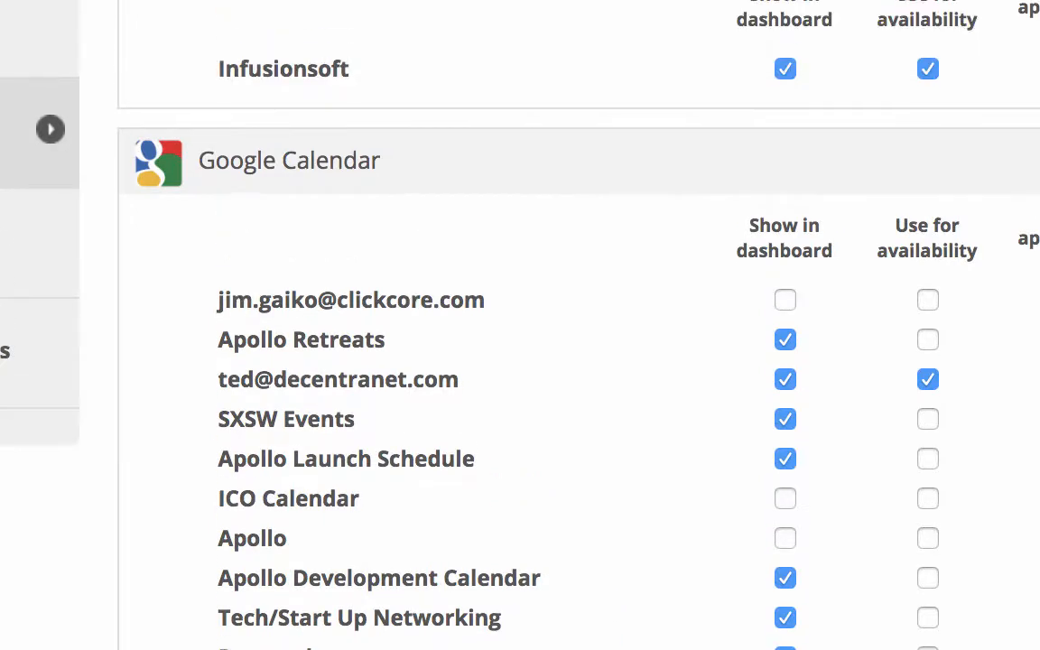
pyautogui.scroll(-1, 520, 325)
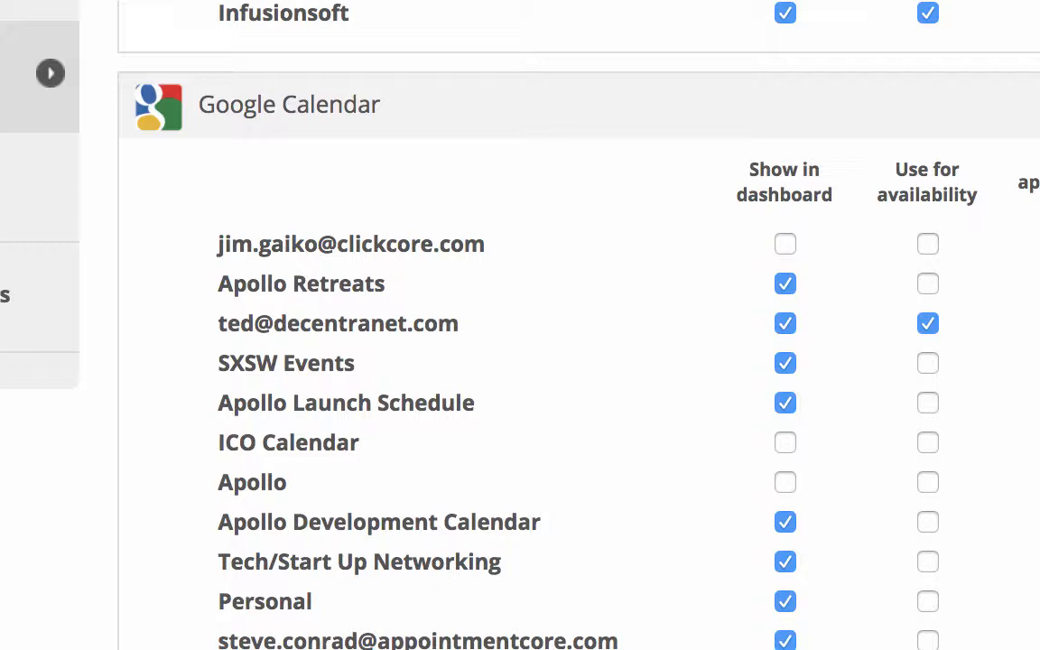
pyautogui.scroll(10, 520, 325)
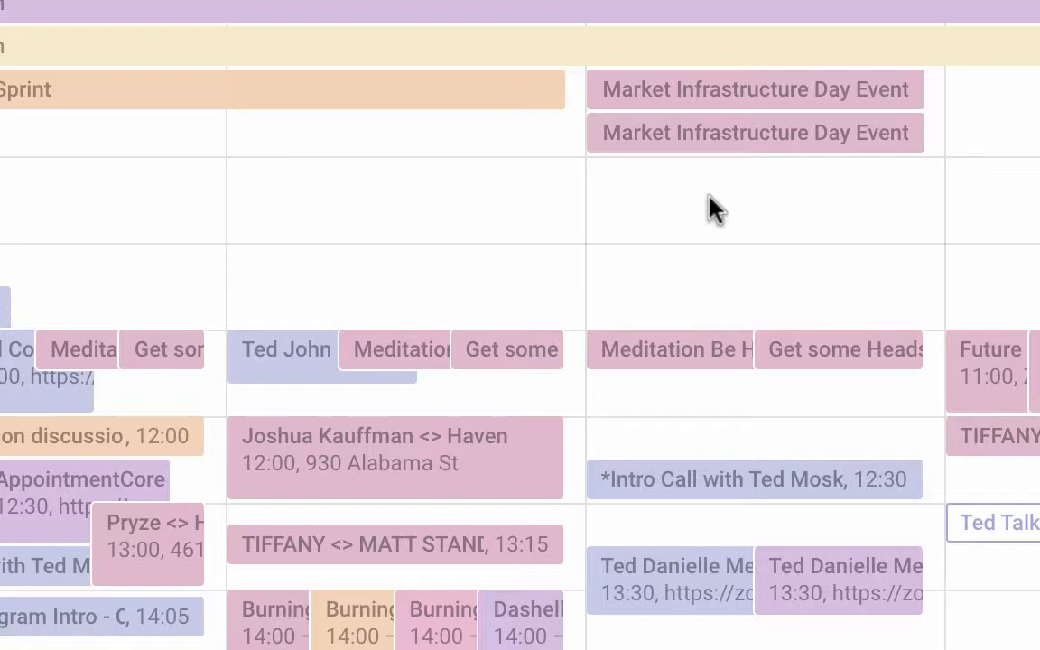
# Step: View the details of the 12:30 intro call in the calendar, close them and advance to the next period
pyautogui.click(731, 486)
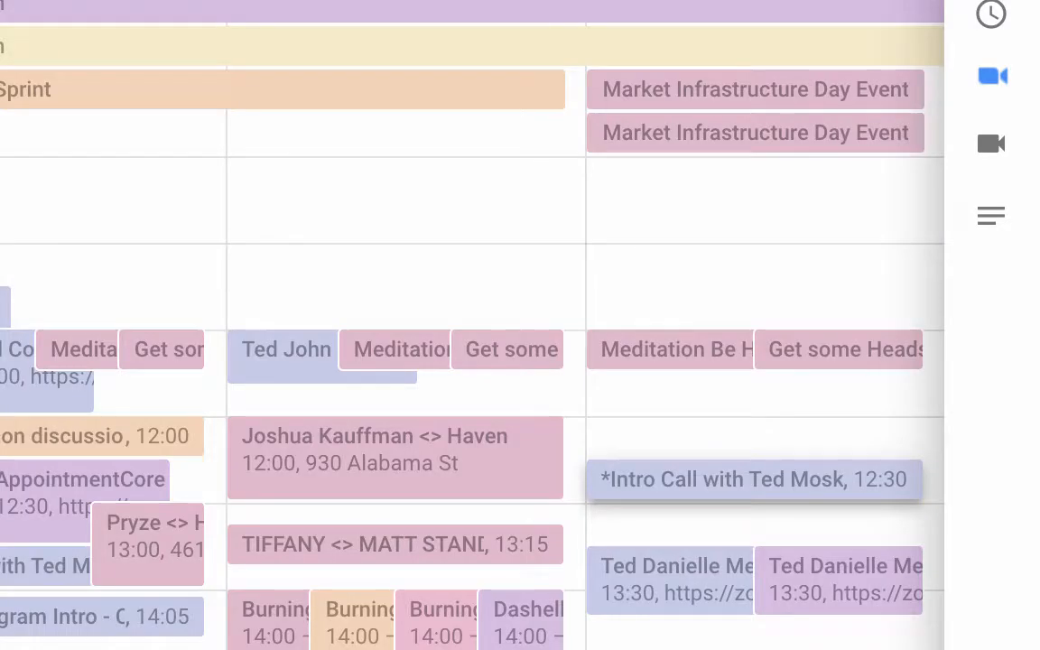
pyautogui.press('Escape')
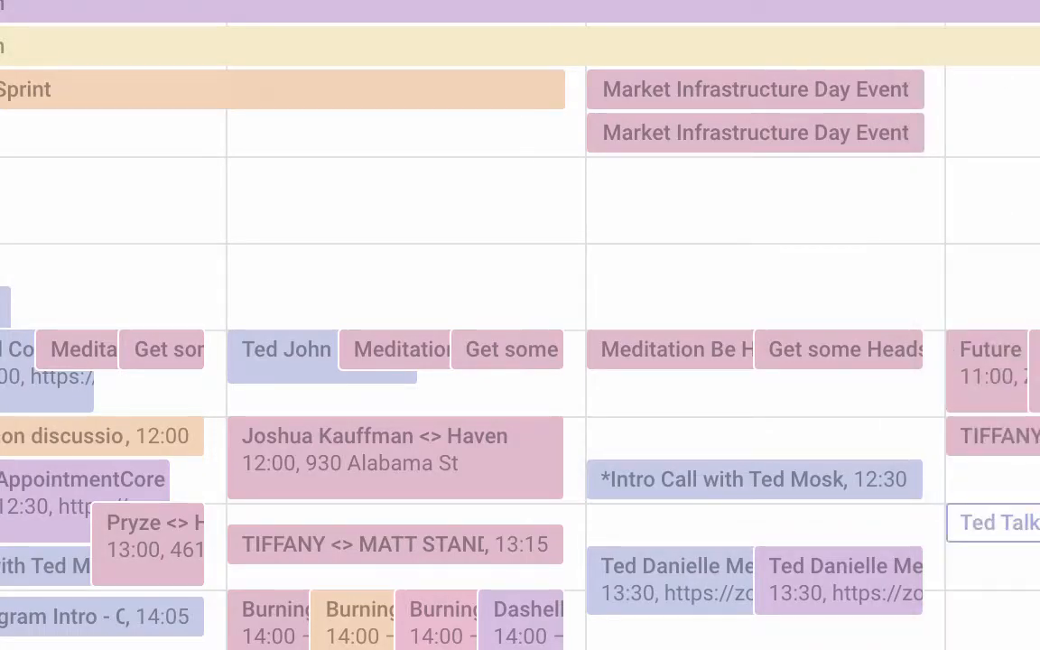
pyautogui.press('j')
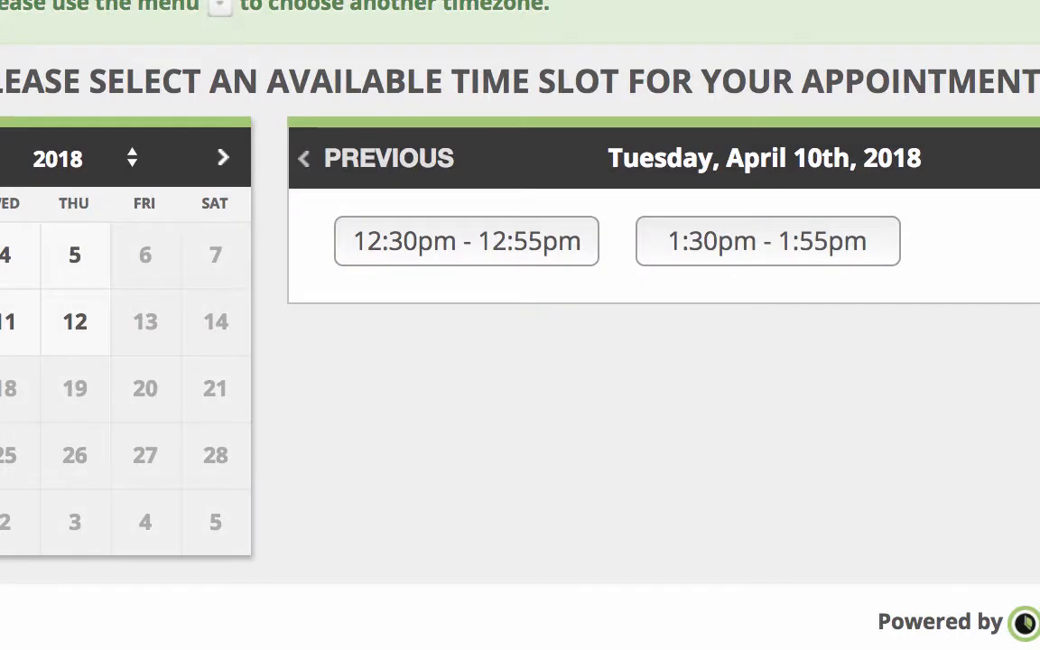
# Step: Choose the 5:30pm - 5:55pm time slot on Wednesday, April 4th, 2018 on the booking page
pyautogui.click(8, 260)
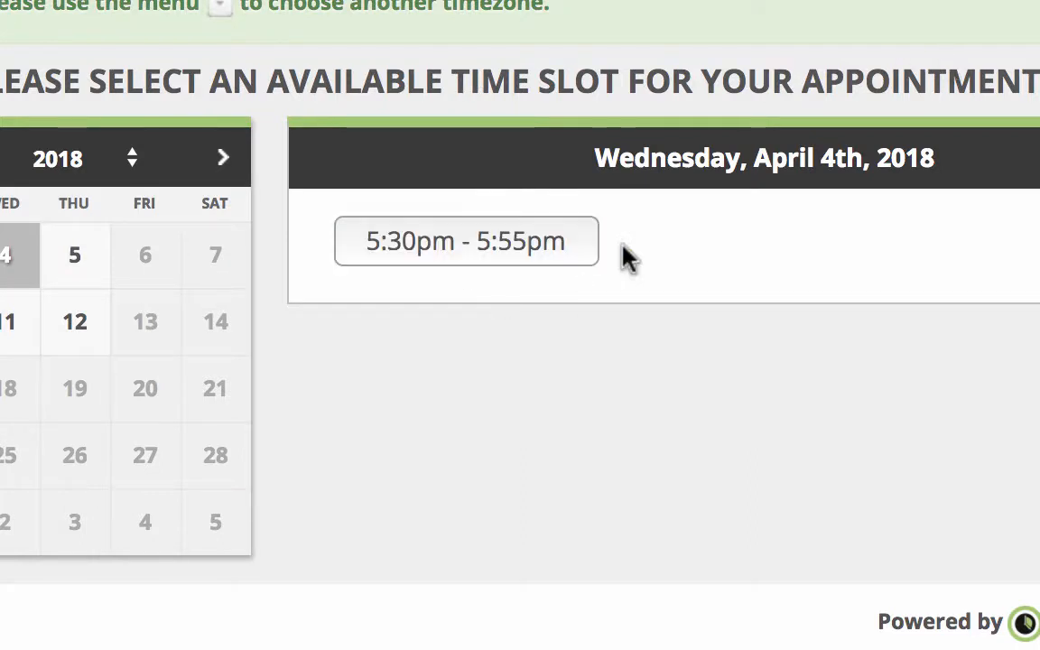
pyautogui.click(559, 244)
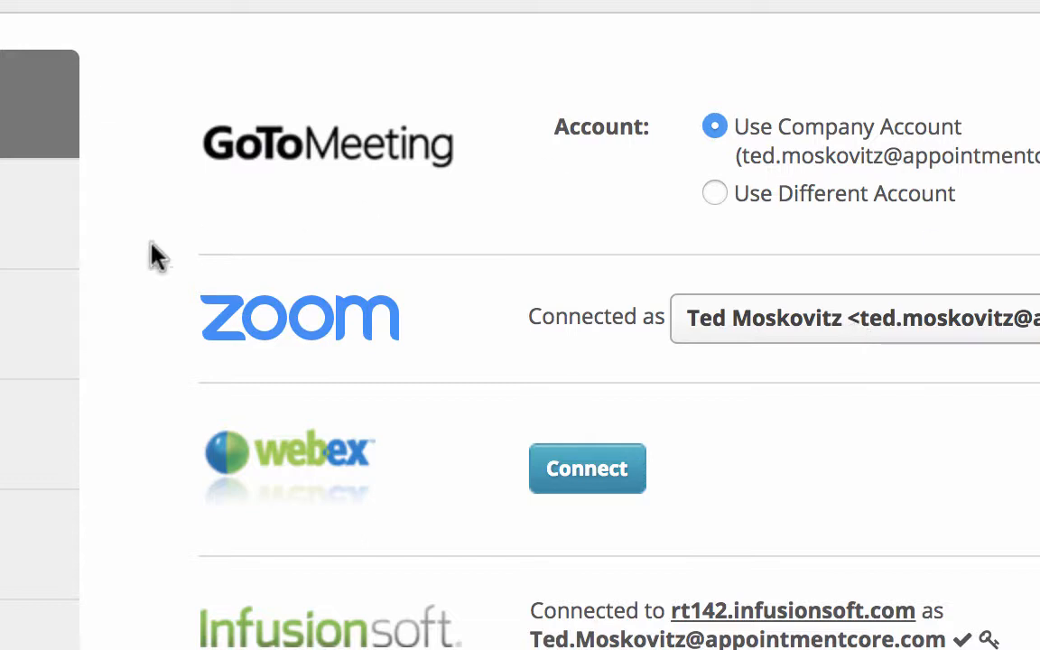
# Step: Open the PartnerCon Meeting booking link for editing and go to its required contact information settings
pyautogui.click(10, 322)
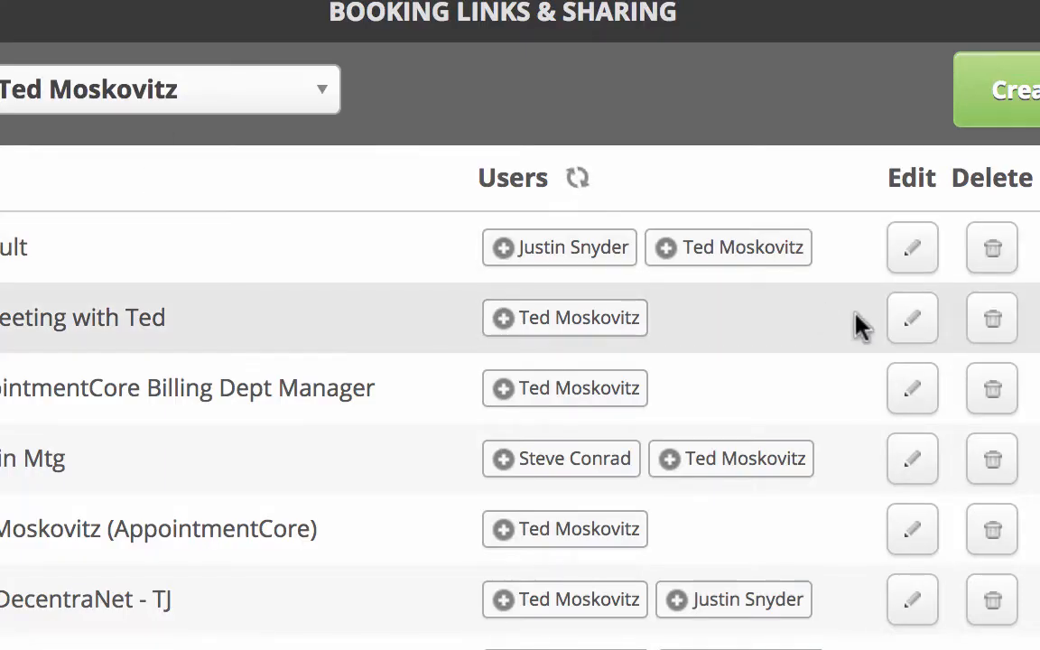
pyautogui.click(912, 320)
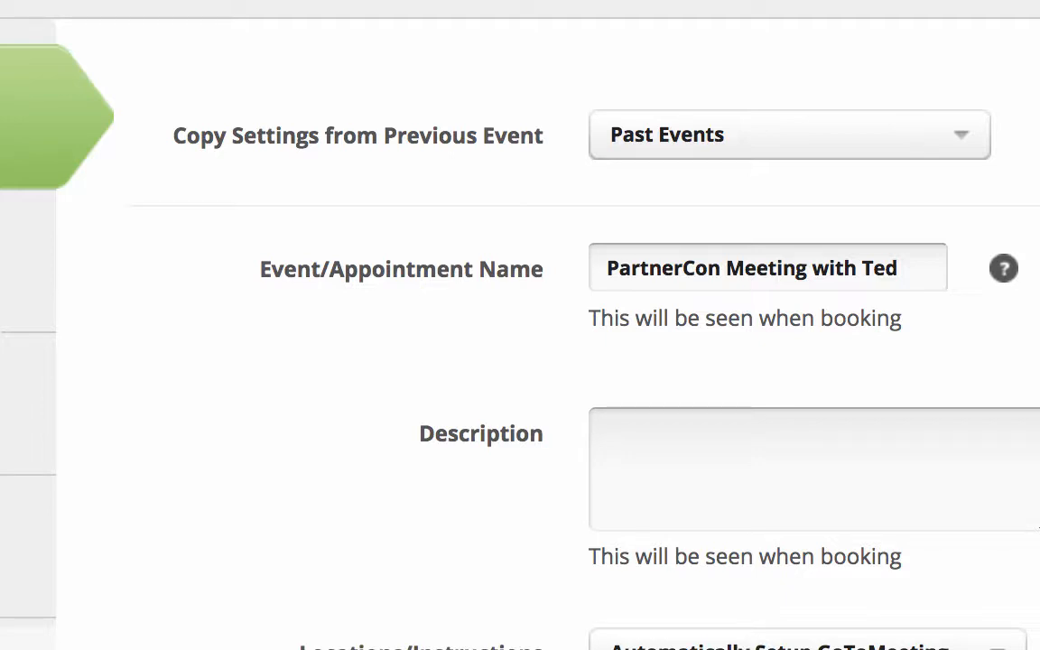
pyautogui.press('Down')
pyautogui.scroll(-3, 520, 325)
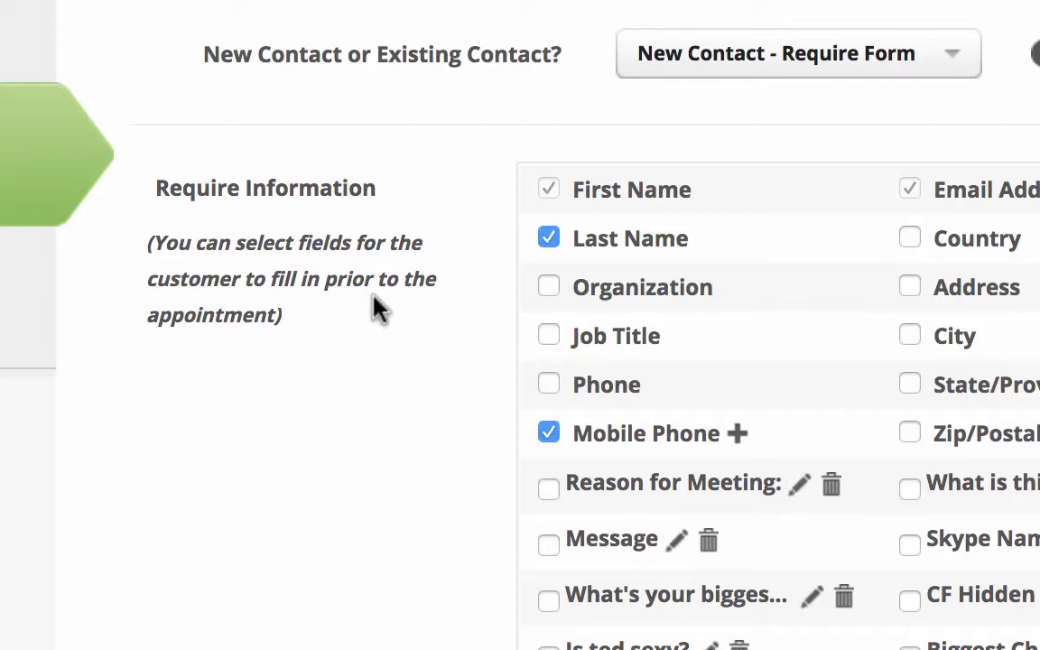
# Step: Remove the GTM Join Link merge field from the text message timed 30 minutes before the event and open the merge field choices
pyautogui.scroll(-5, 377, 307)
pyautogui.scroll(-2, 378, 307)
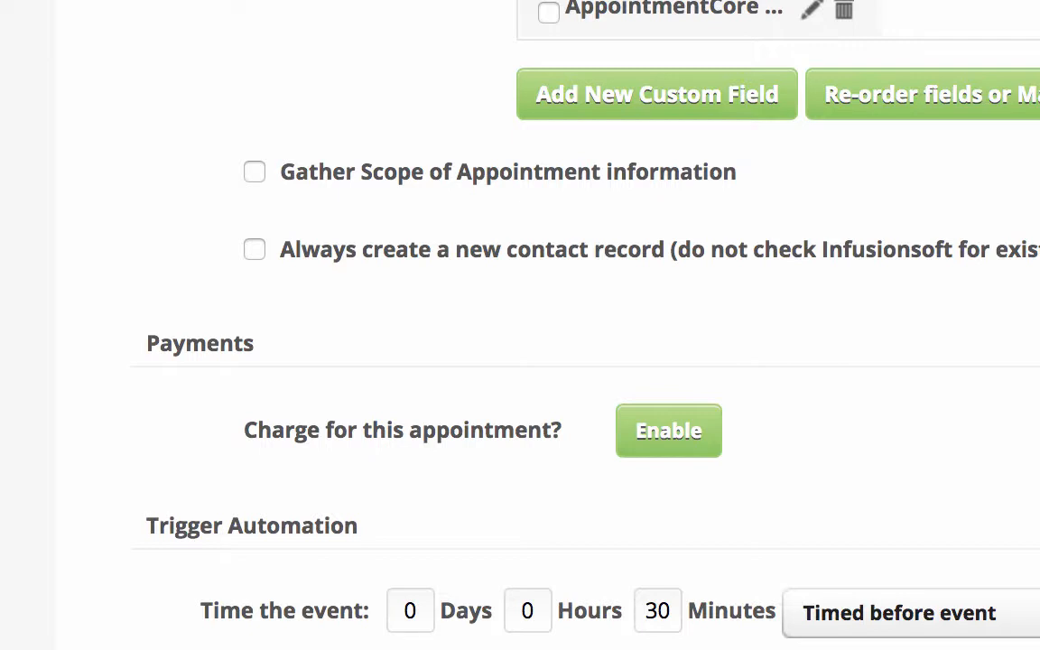
pyautogui.scroll(-3, 520, 361)
pyautogui.scroll(-2, 520, 361)
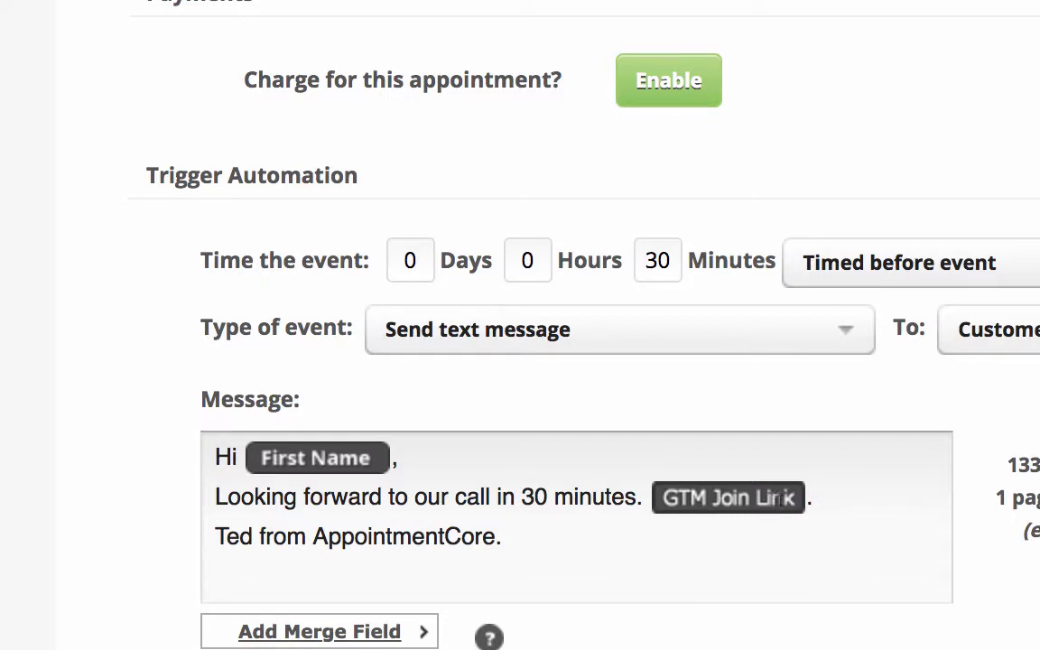
pyautogui.click(807, 498)
pyautogui.press('BackSpace')
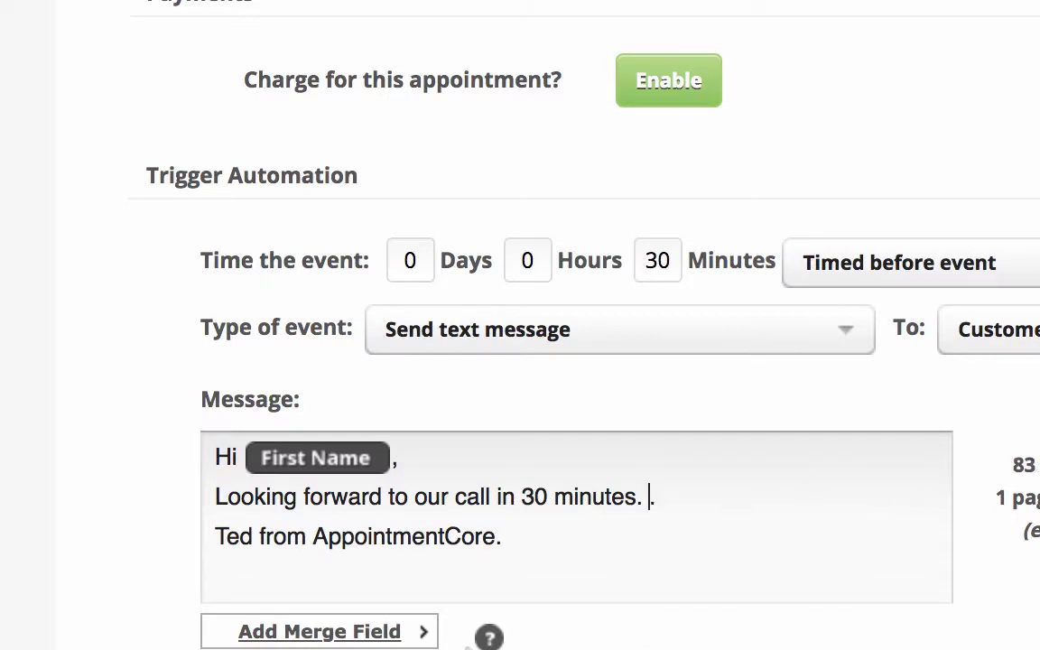
pyautogui.click(319, 632)
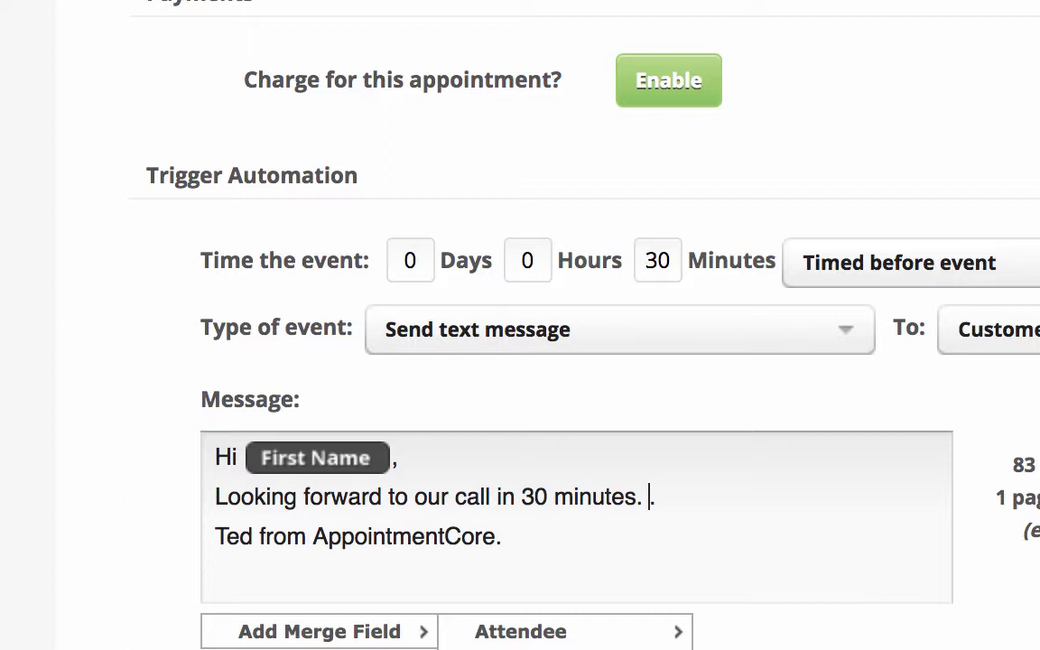
pyautogui.click(777, 649)
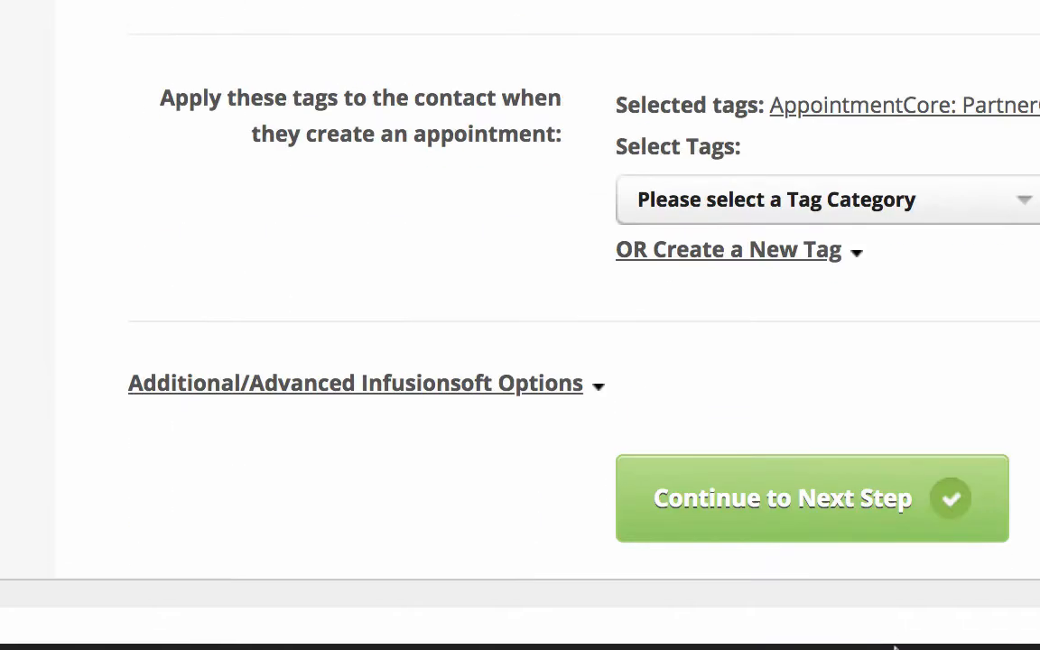
# Step: View the details of the 12:30 intro call in the calendar and close them
pyautogui.click(874, 552)
pyautogui.scroll(4, 858, 520)
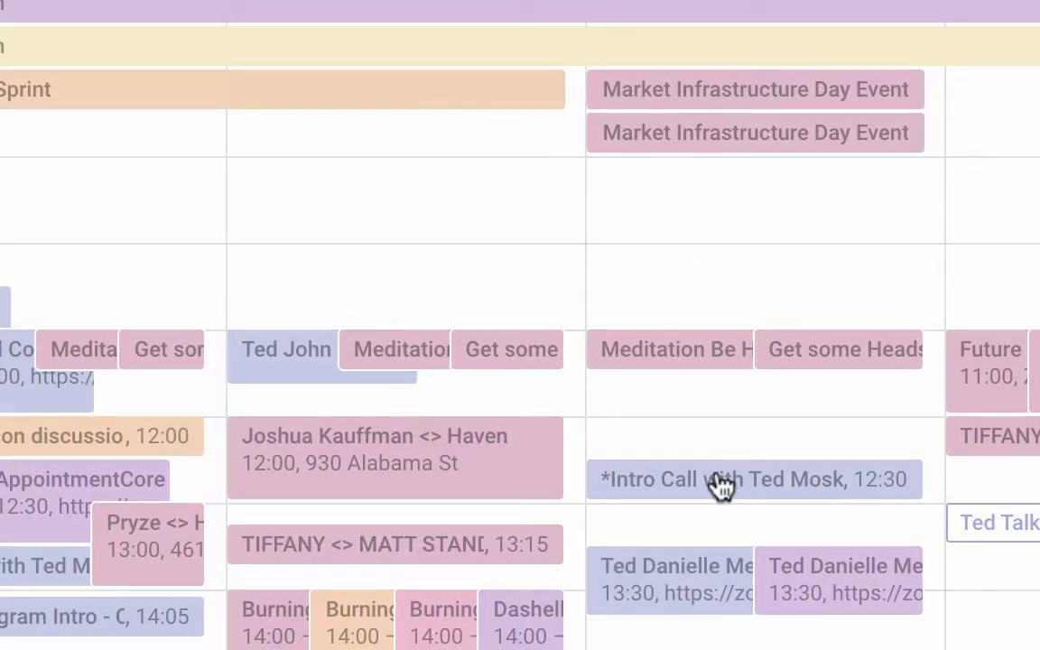
pyautogui.click(722, 485)
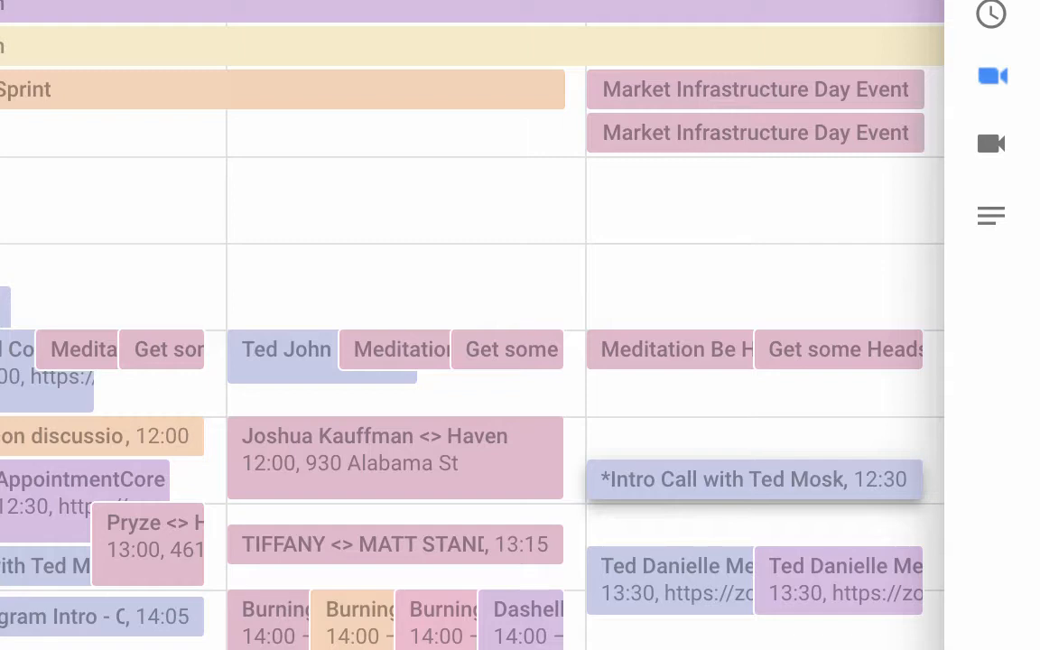
pyautogui.press('Escape')
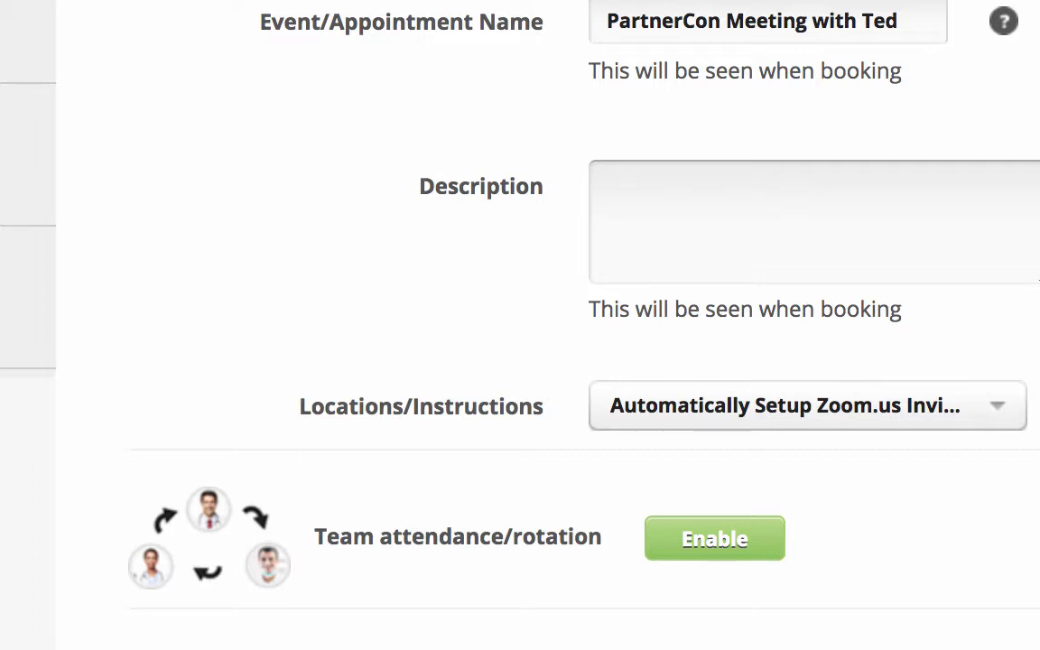
# Step: Go to the booking link's trigger automation settings, discard the blank text message event and start a new timer event
pyautogui.click(46, 165)
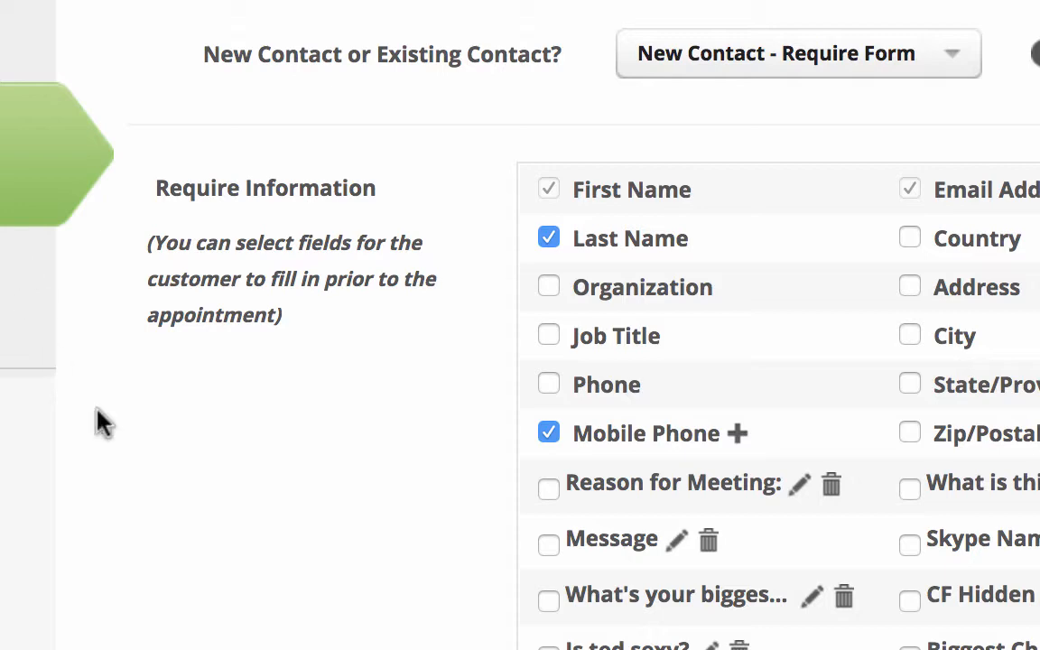
pyautogui.scroll(-8, 133, 457)
pyautogui.scroll(-5, 132, 451)
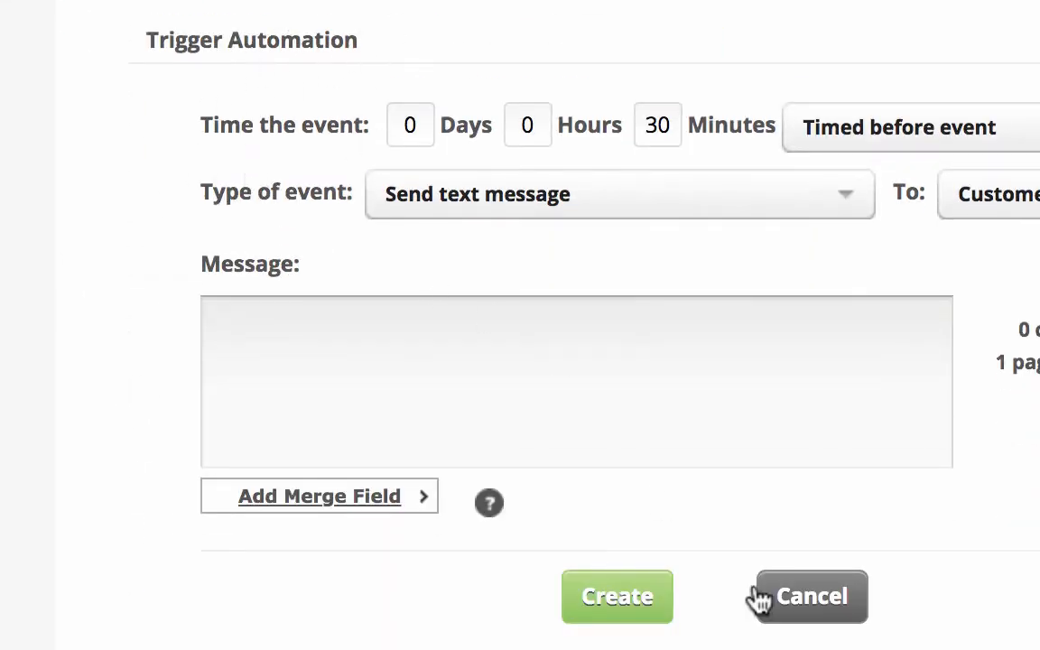
pyautogui.click(844, 617)
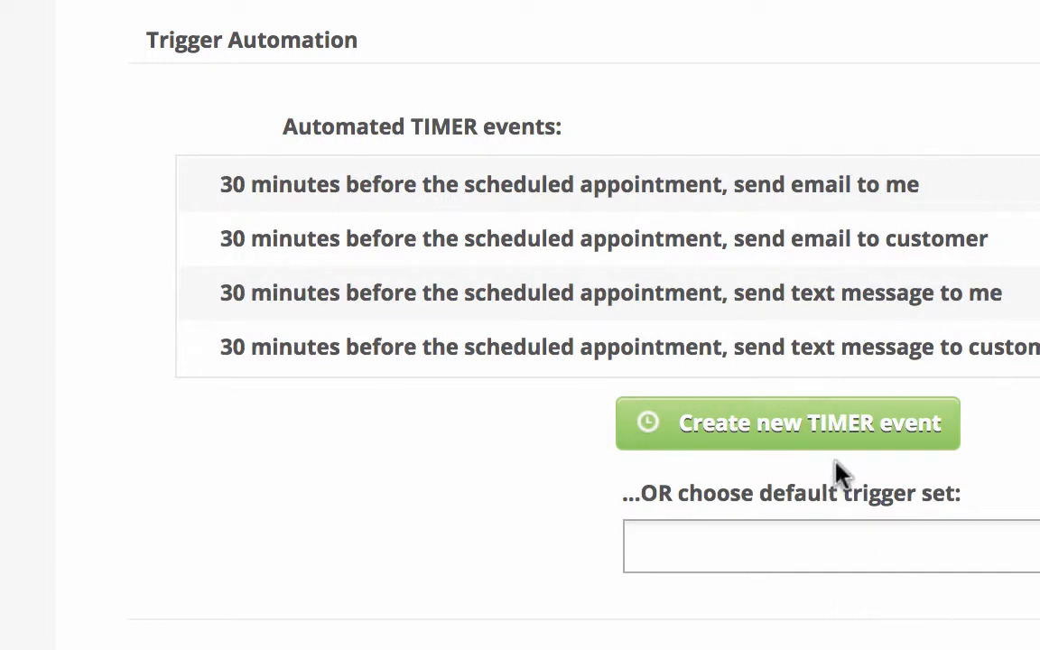
pyautogui.click(862, 427)
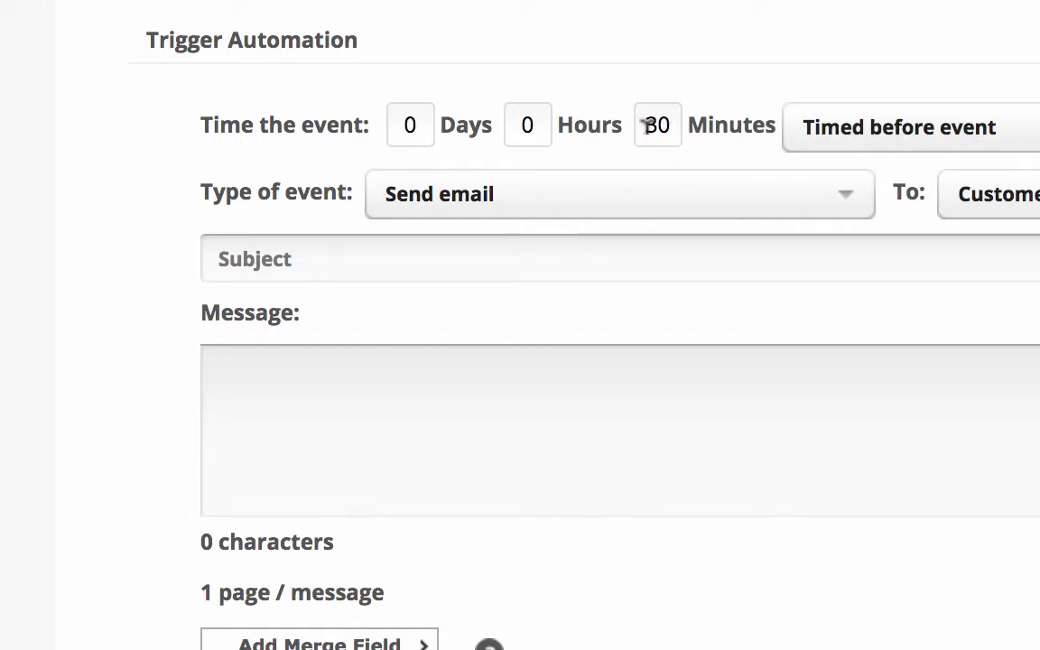
# Step: Try to time the new event 24 hours before the appointment, with the minutes cleared
pyautogui.click(537, 110)
pyautogui.press('BackSpace')
pyautogui.write('24')
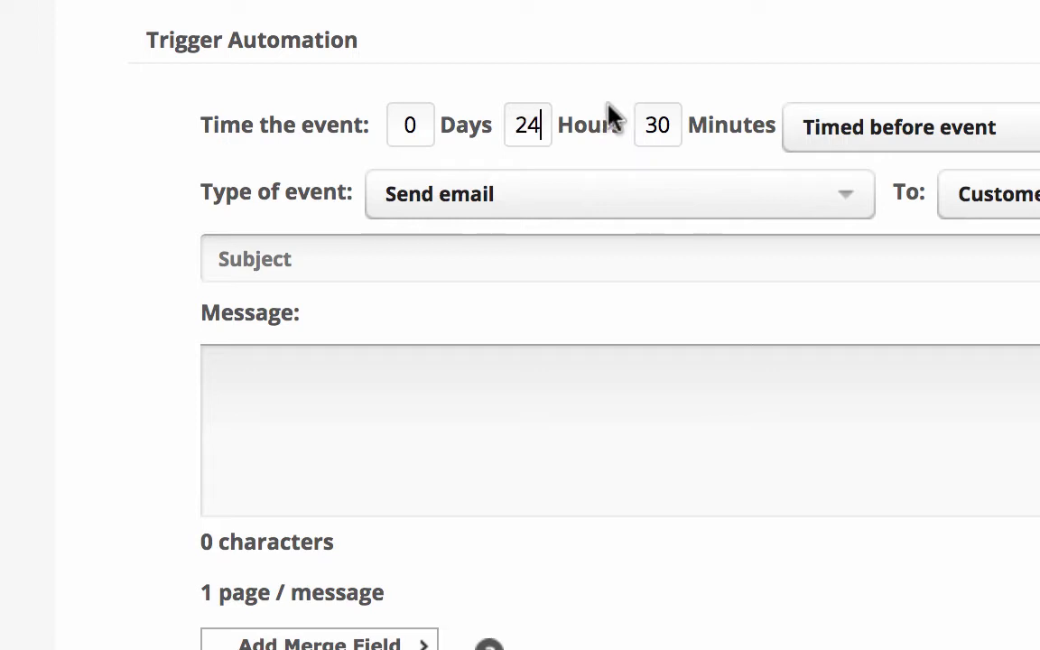
pyautogui.click(660, 117)
pyautogui.doubleClick(660, 118)
pyautogui.press('BackSpace')
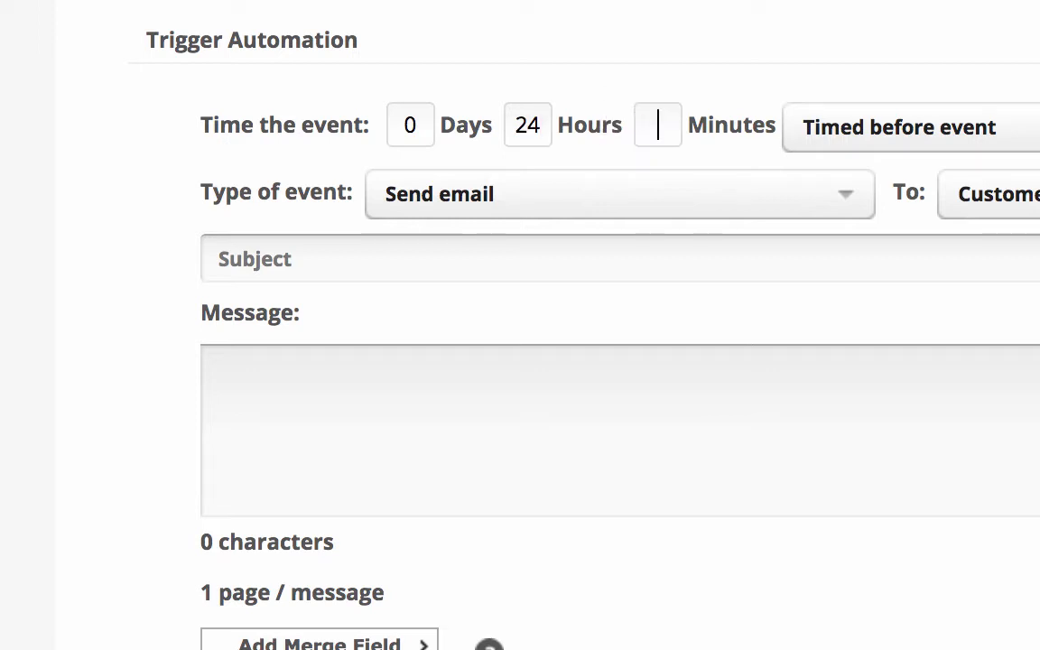
# Step: Make the timer event a text message sent 25 minutes before the appointment and open the merge field choices for its message
pyautogui.click(798, 181)
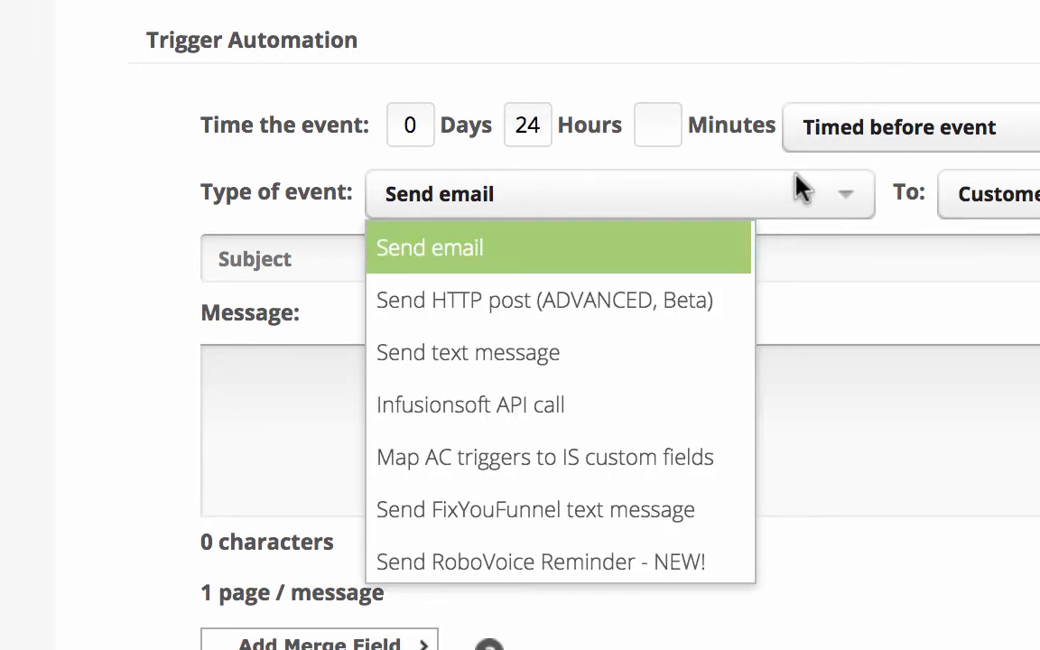
pyautogui.click(619, 369)
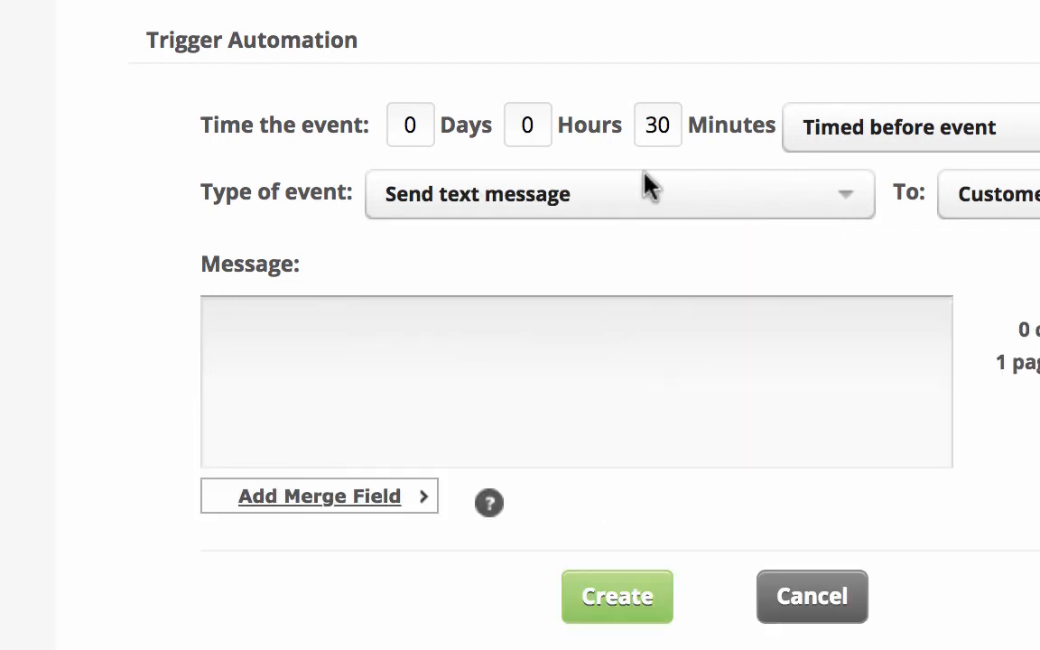
pyautogui.moveTo(673, 117); pyautogui.dragTo(650, 123)
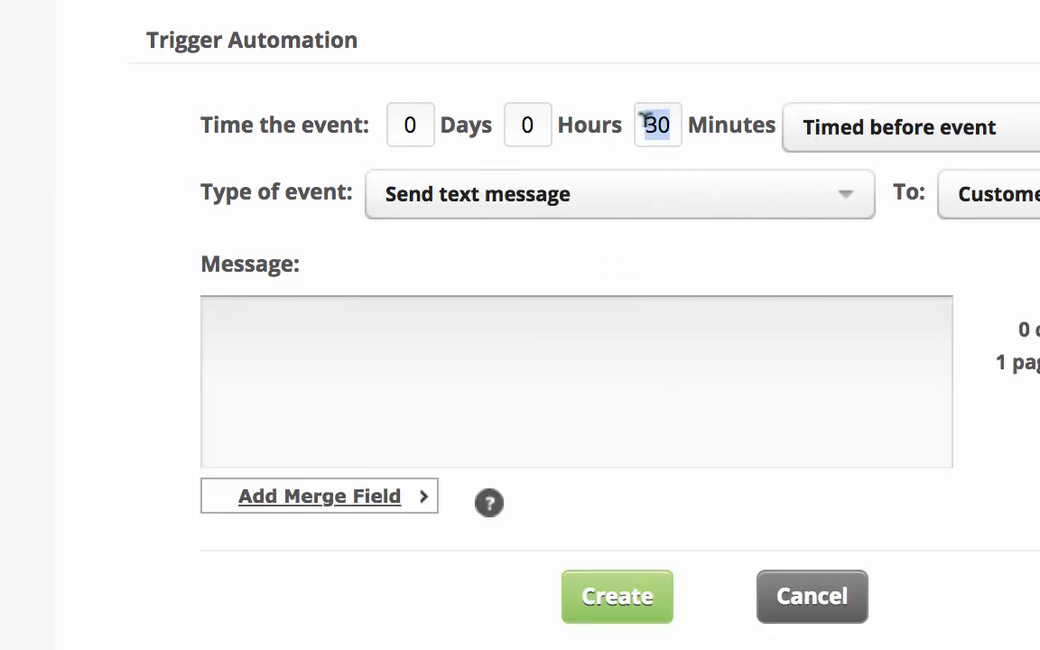
pyautogui.write('25')
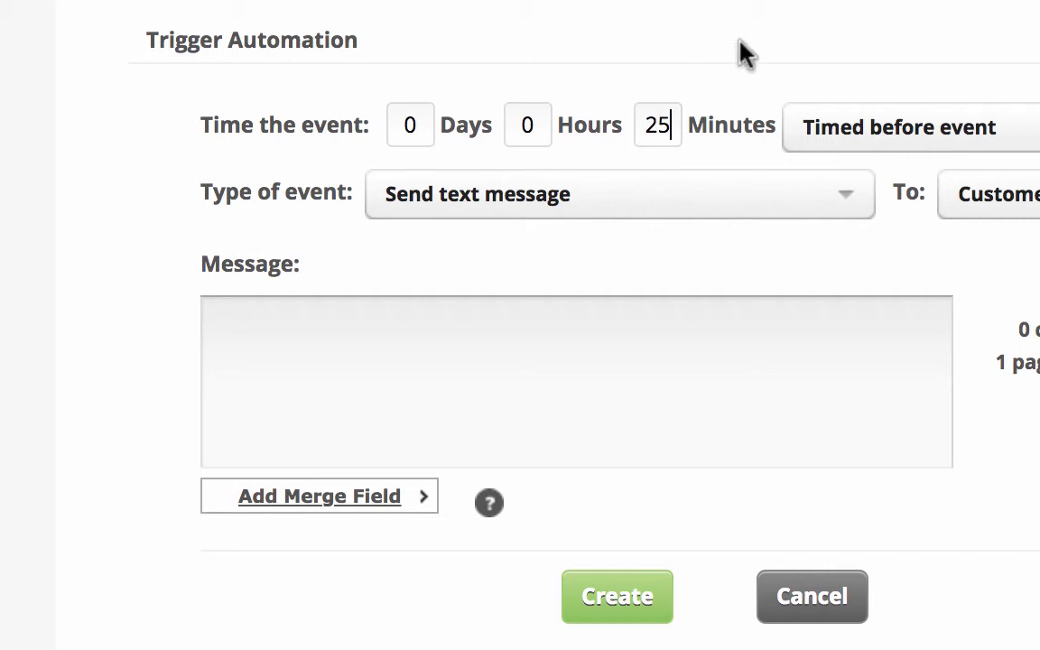
pyautogui.click(705, 339)
pyautogui.click(405, 499)
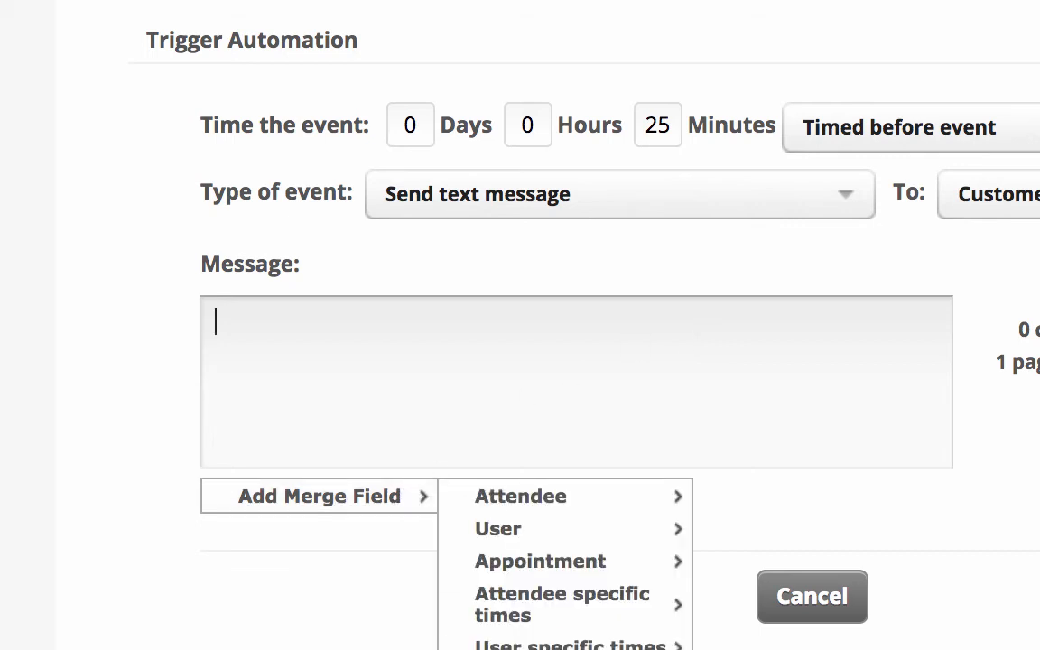